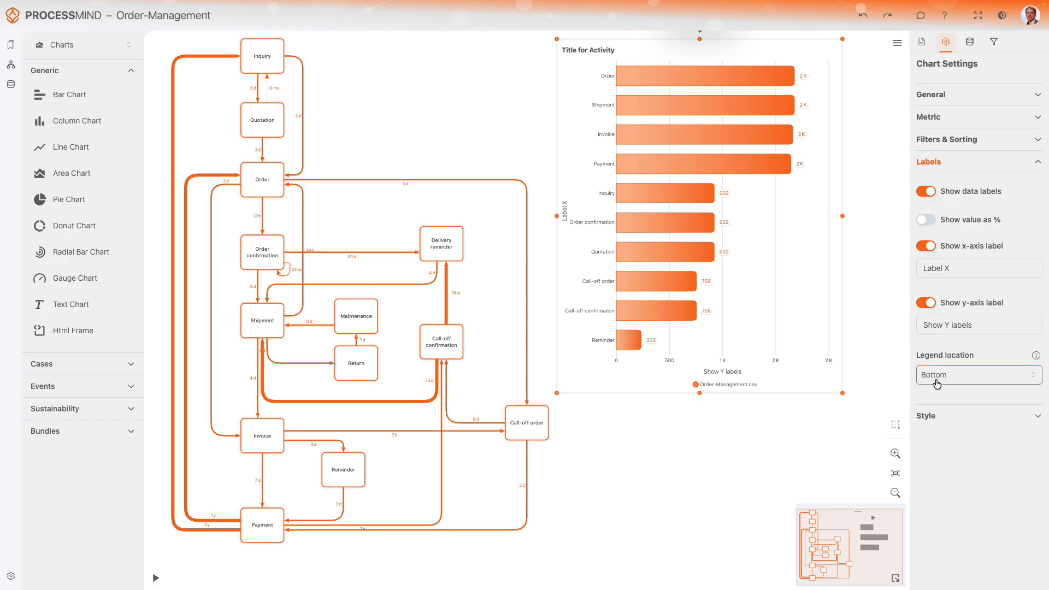
Step: Hide the legend of the activity bar chart and open its style settings
left_click(942, 397)
left_click(978, 413)
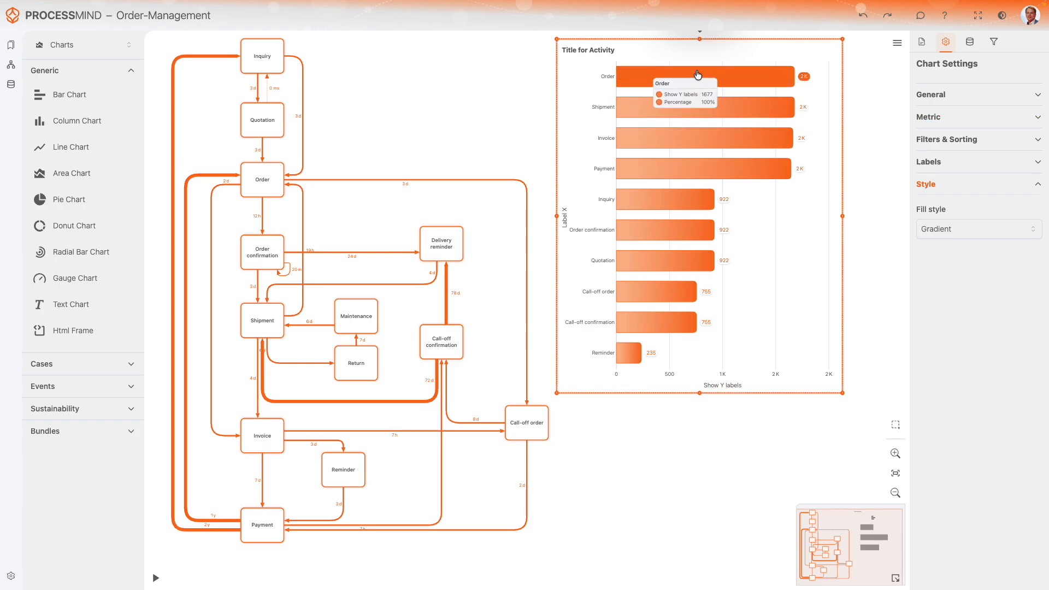
Step: Try the Solid fill style on the activity bar chart and return it to Gradient
left_click(943, 235)
left_click(957, 269)
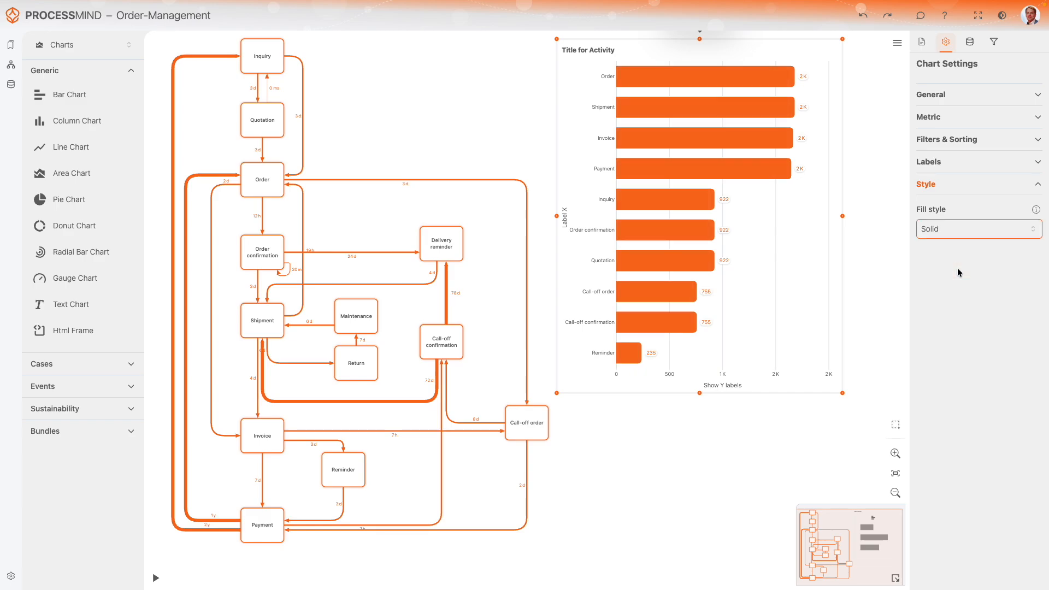
left_click(945, 235)
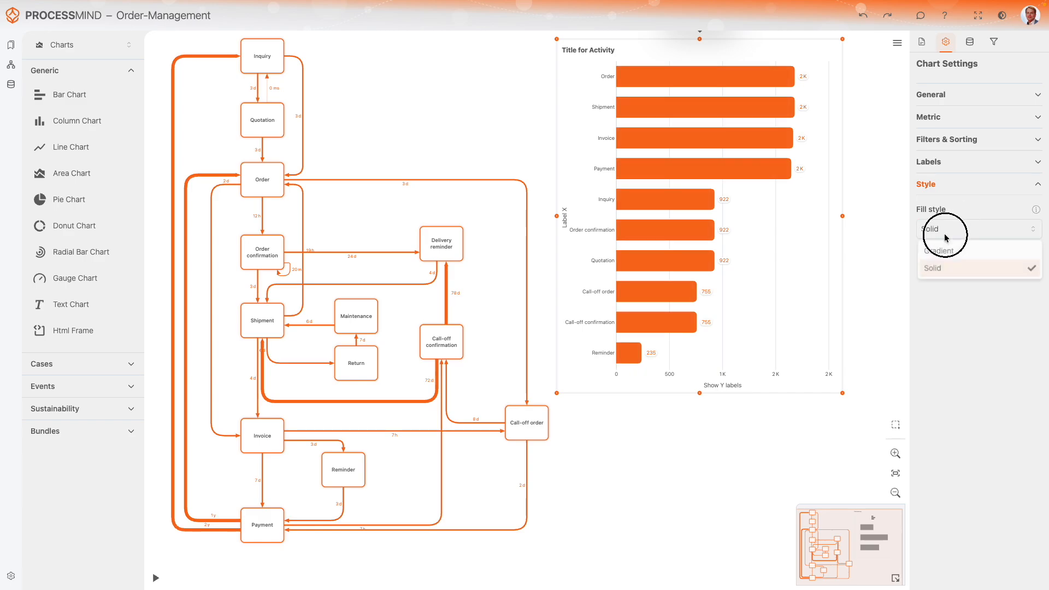
left_click(947, 255)
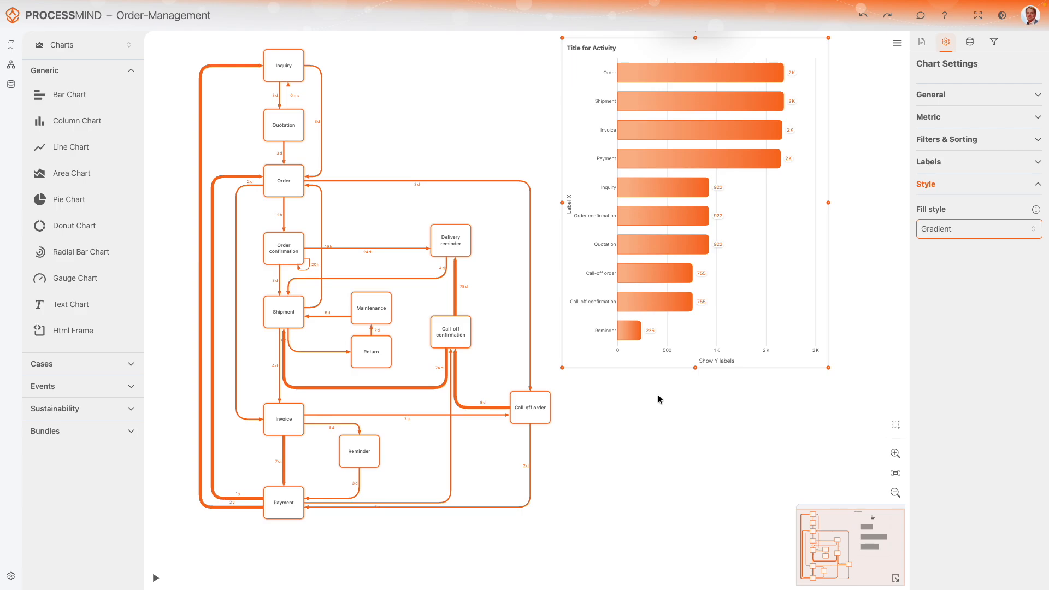
Step: Change the chart type of the activity bar chart to Column Chart
left_click(662, 366)
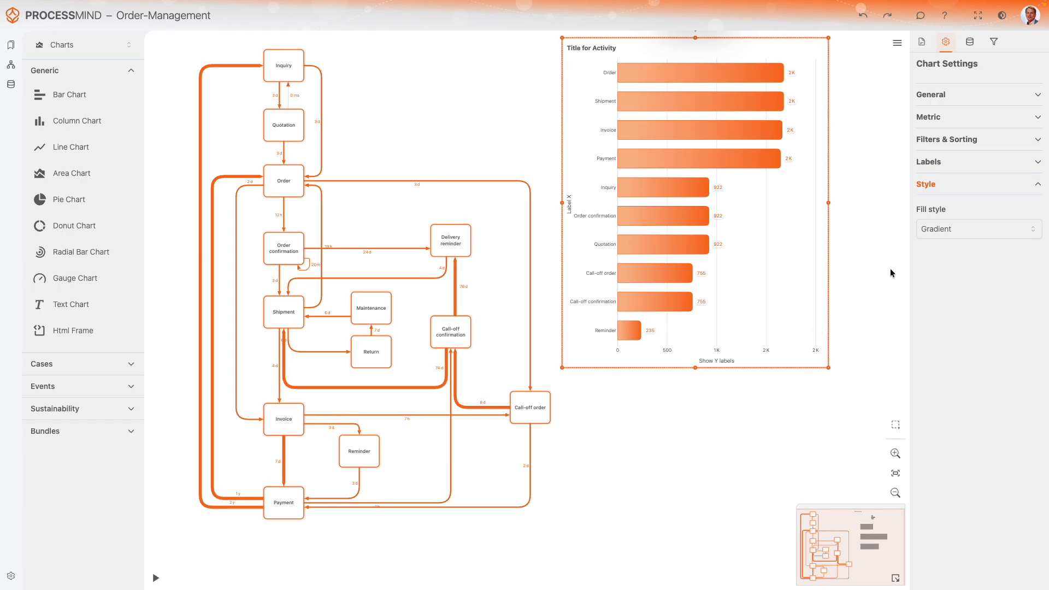
left_click(961, 106)
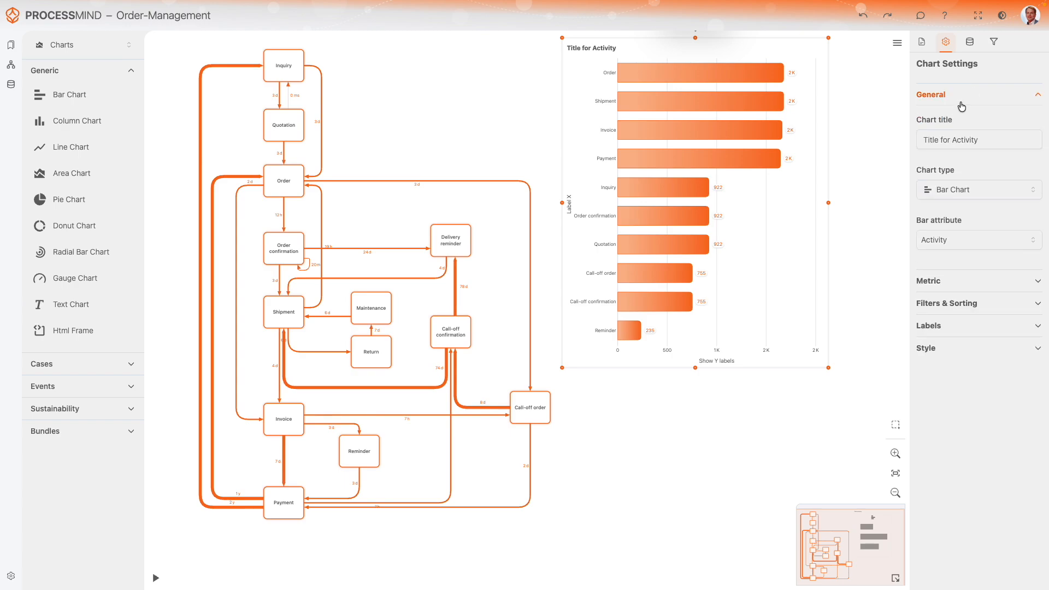
left_click(976, 190)
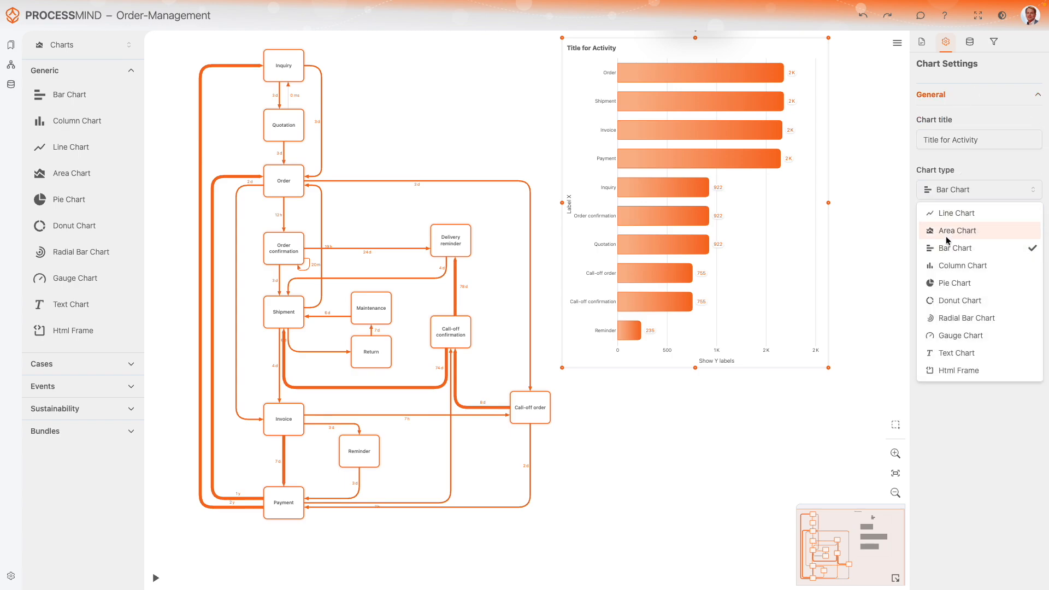
left_click(957, 265)
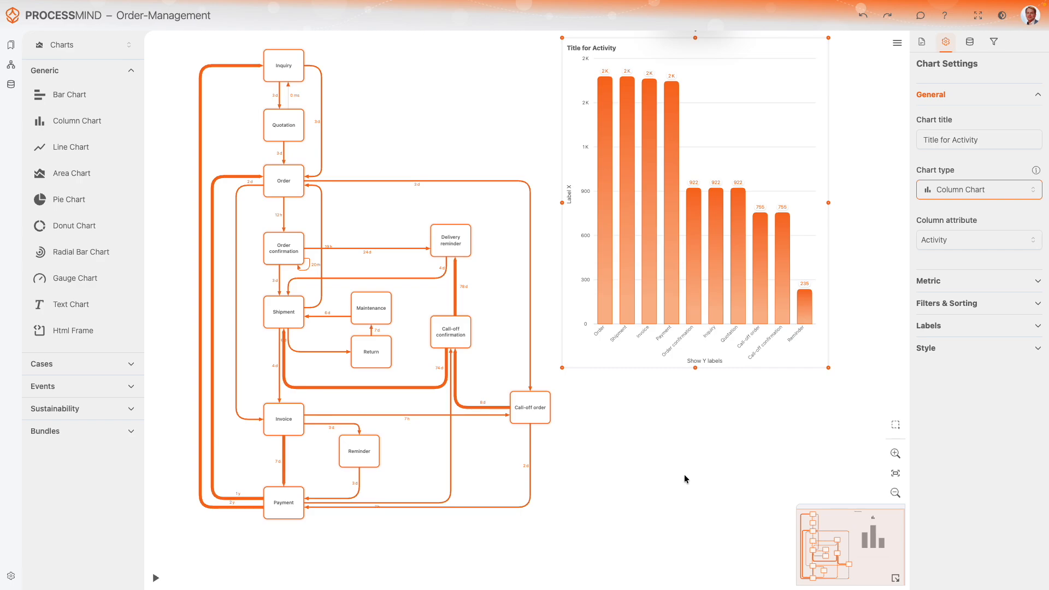
Step: Add an area chart in the empty space below the column chart and widen it
left_click_drag(679, 481, 674, 197)
left_click_drag(55, 176, 547, 334)
left_click_drag(661, 331, 832, 315)
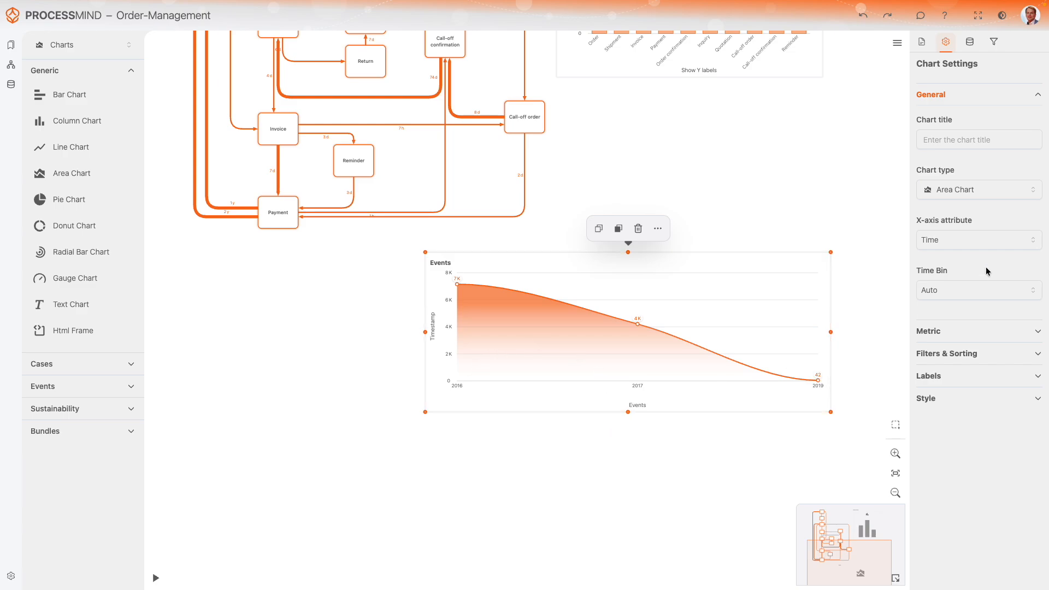
Step: Try Year as the area chart's time bin and settle on Month
left_click(972, 293)
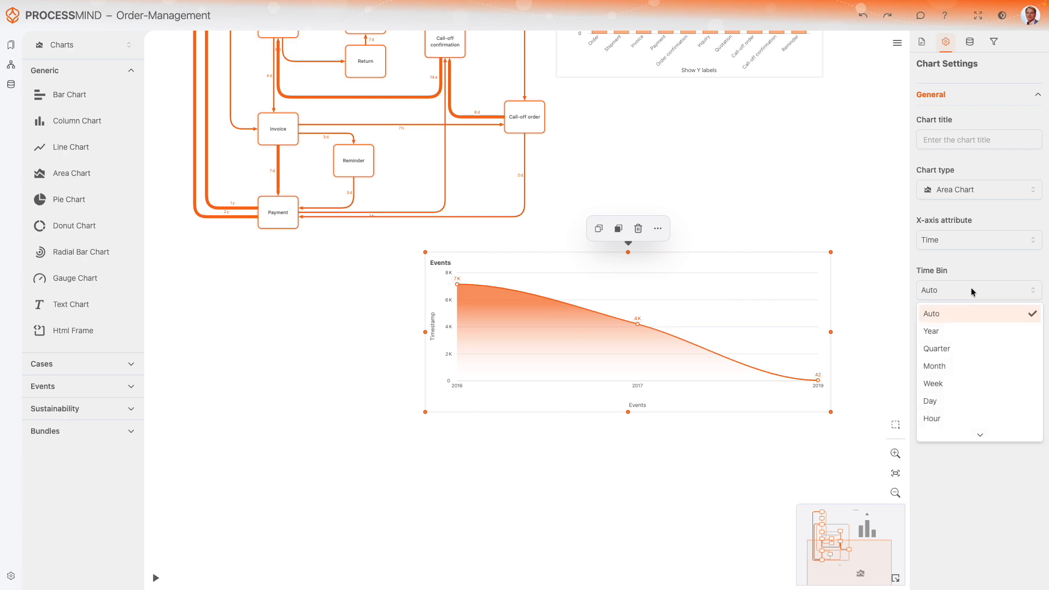
left_click(957, 334)
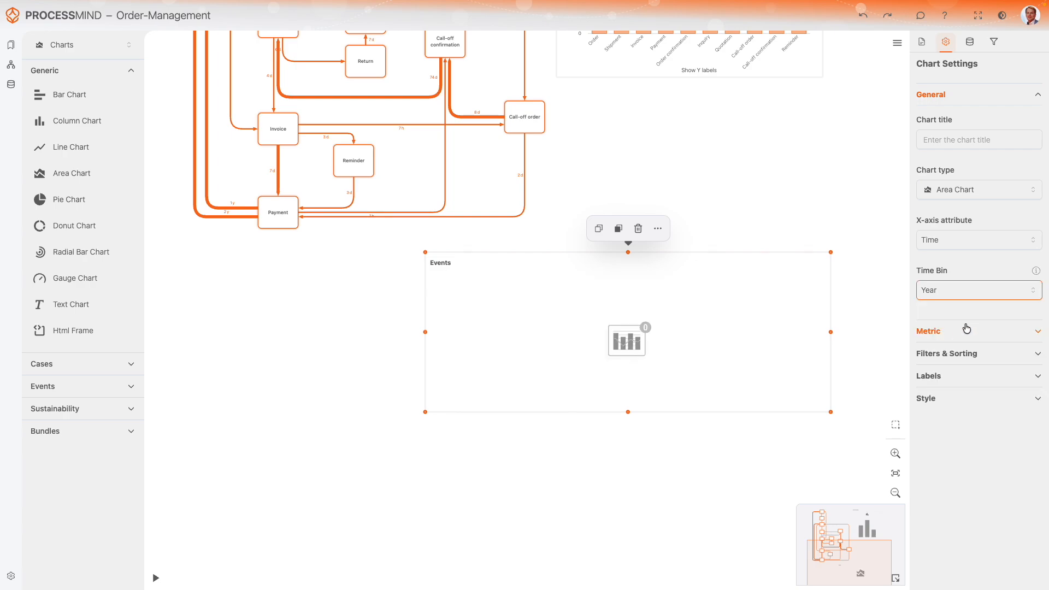
left_click(975, 298)
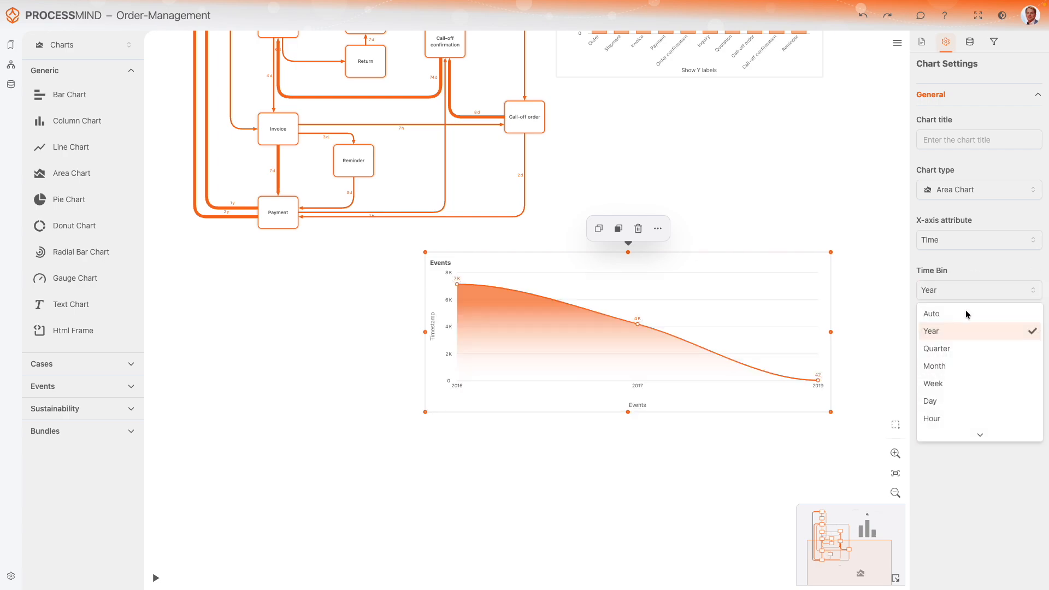
left_click(947, 368)
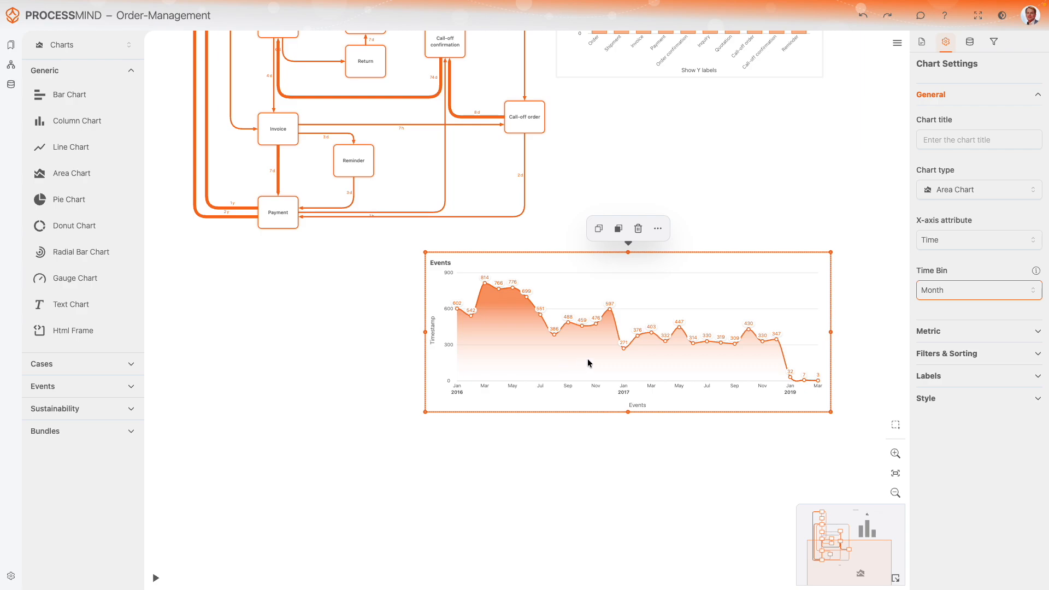
Step: Try the Step-Line, Line-Step, Straight and Smooth curve styles on the area chart and return it to Monotone
left_click(944, 398)
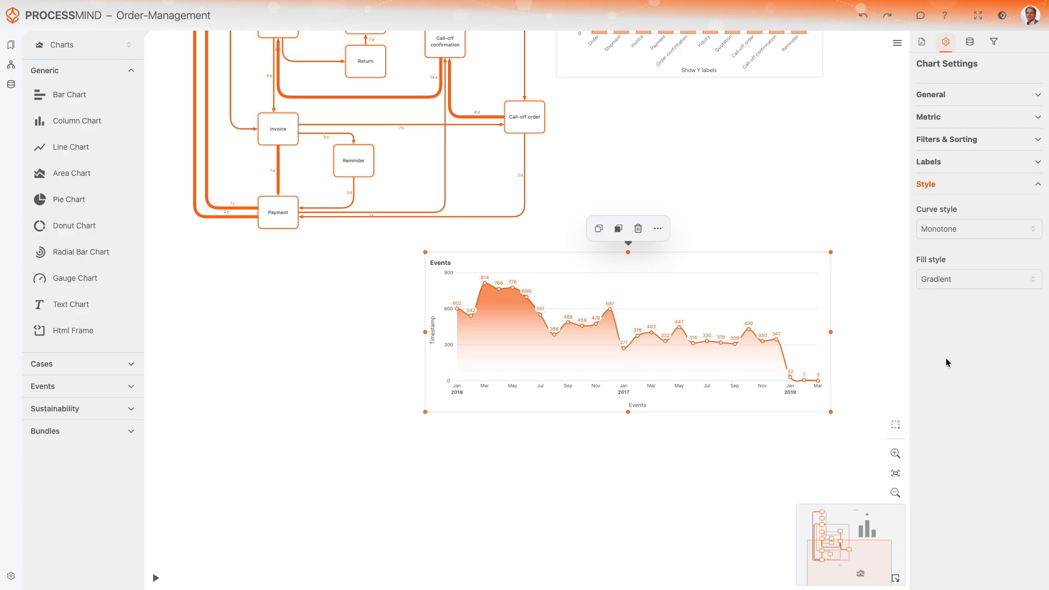
left_click(945, 233)
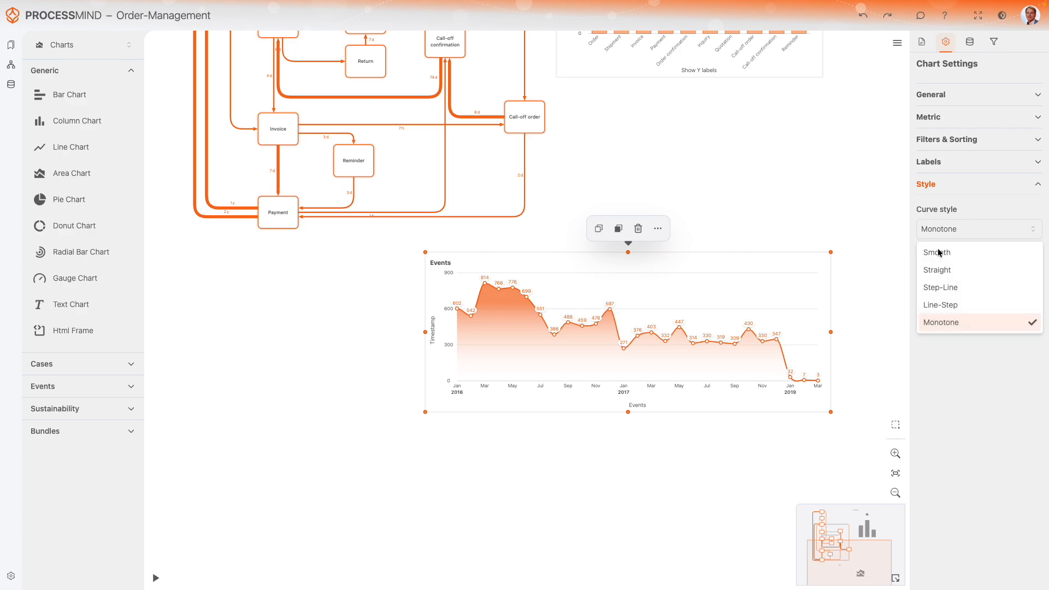
left_click(947, 291)
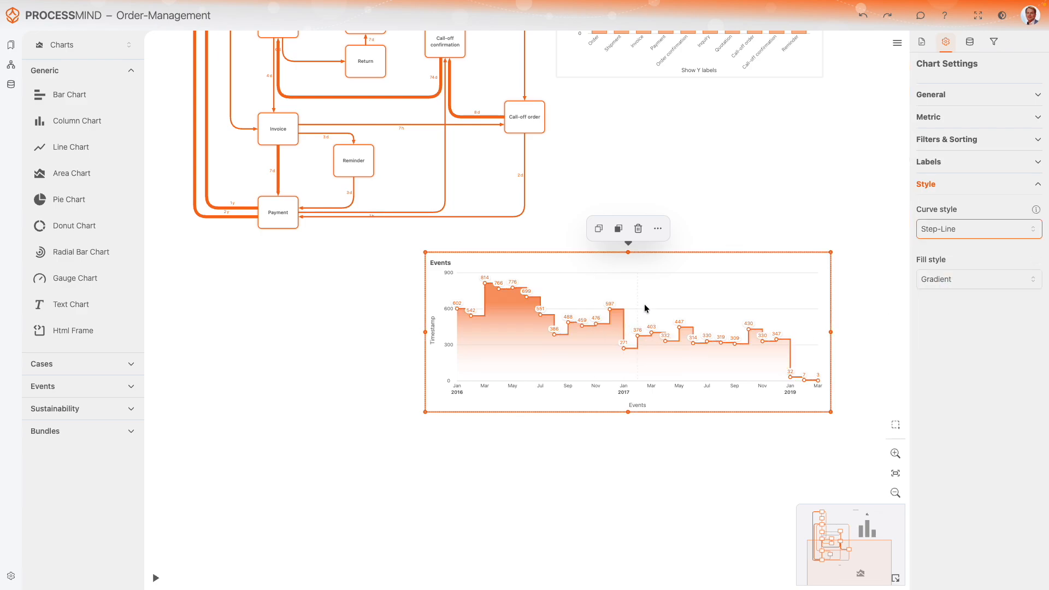
left_click(980, 228)
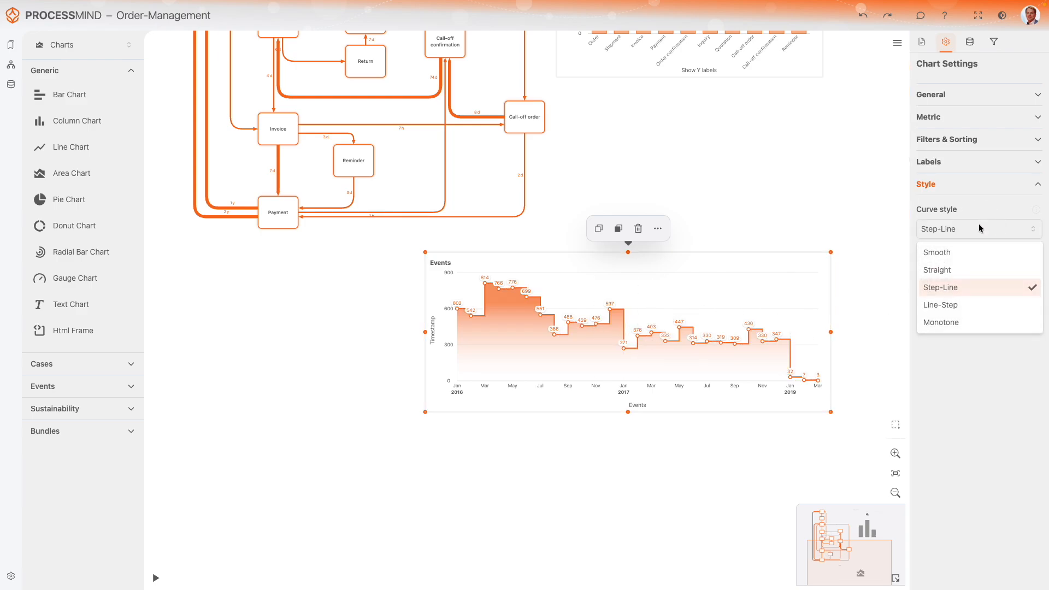
left_click(955, 304)
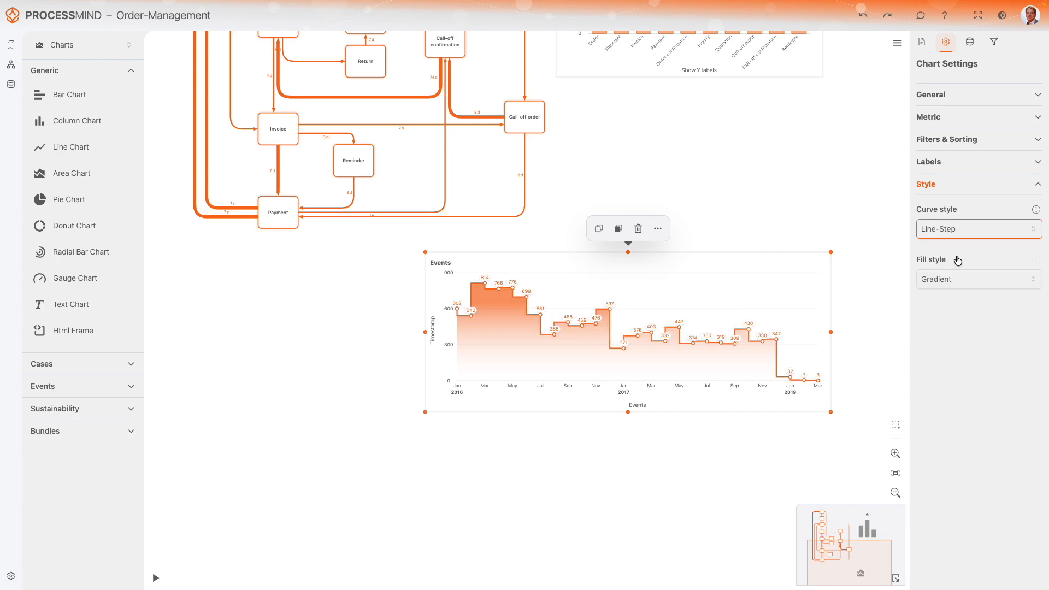
left_click(954, 229)
left_click(944, 270)
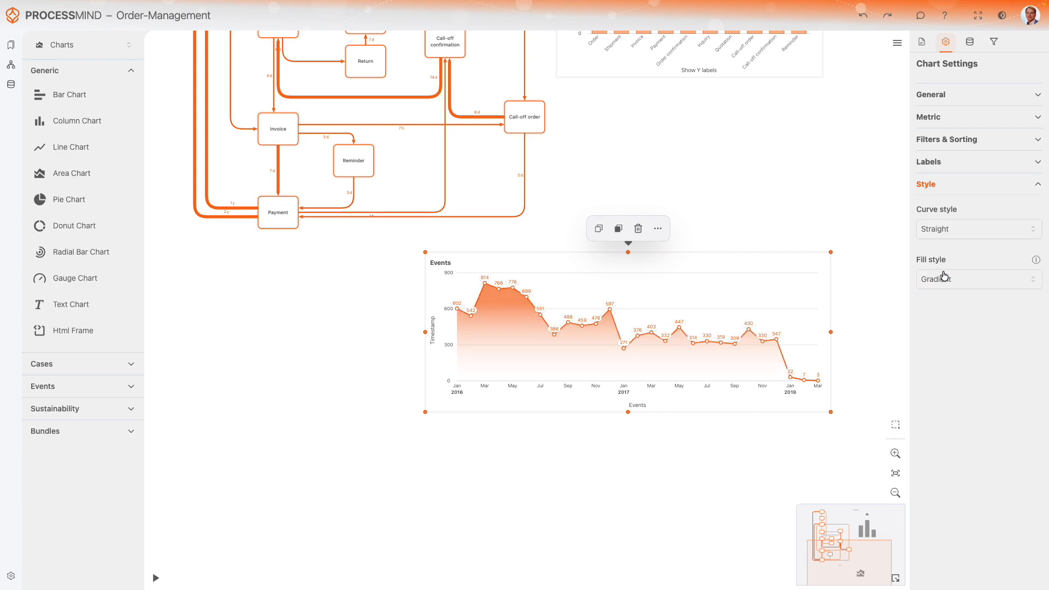
left_click(948, 230)
left_click(948, 252)
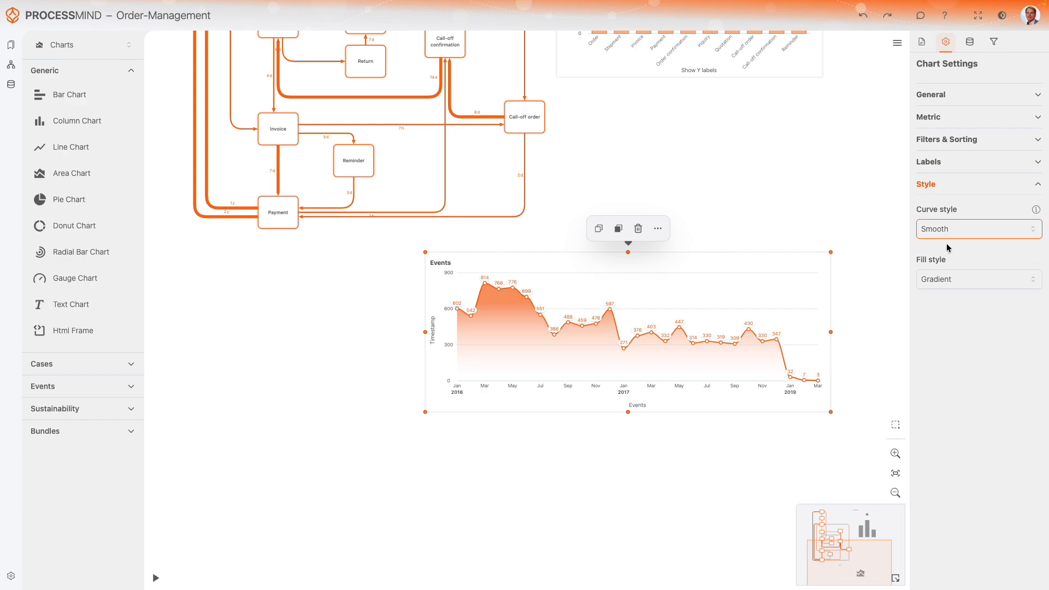
left_click(952, 229)
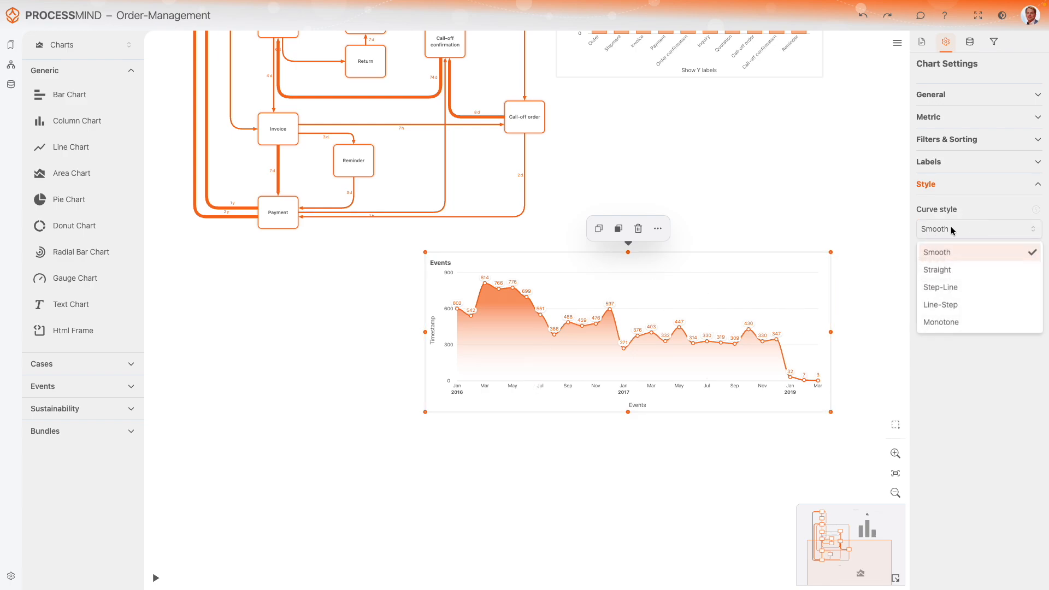
left_click(956, 323)
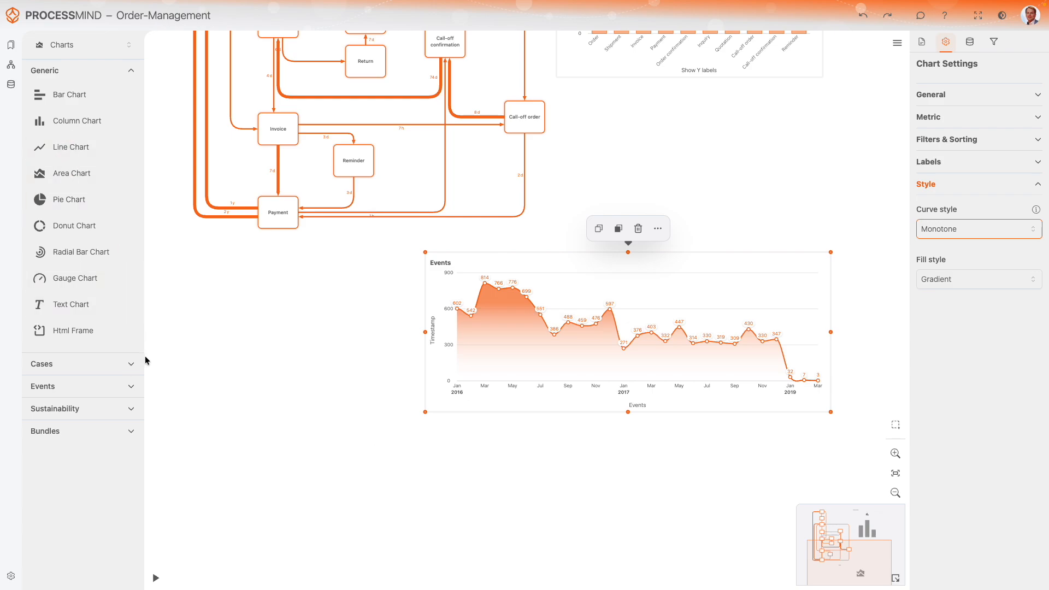
Step: Add a pie chart below the area chart and enlarge it in both width and height
left_click_drag(543, 496, 545, 299)
left_click_drag(88, 199, 543, 313)
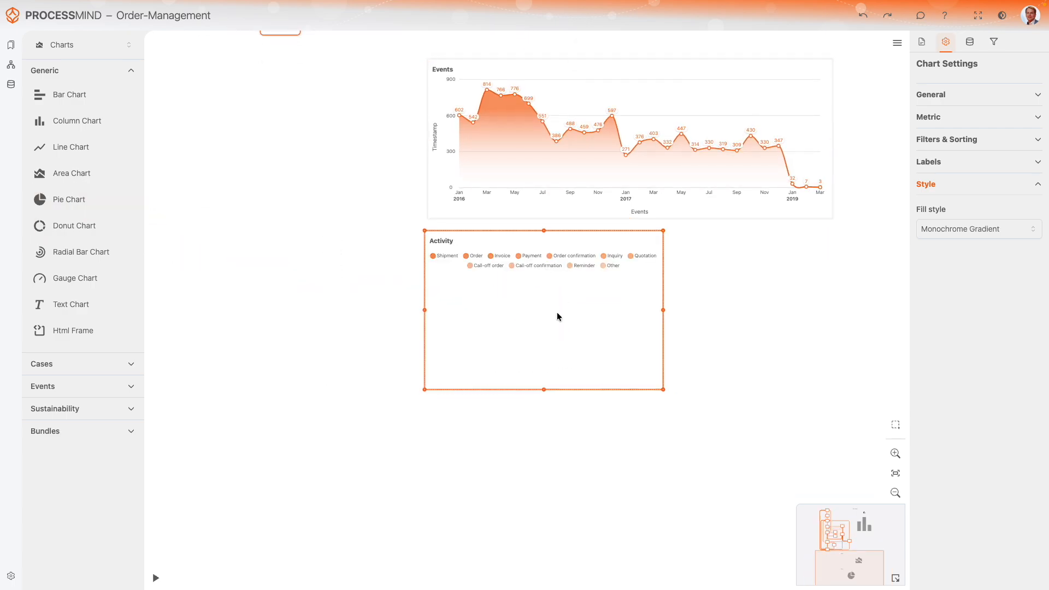
left_click(663, 387)
left_click_drag(662, 388, 730, 464)
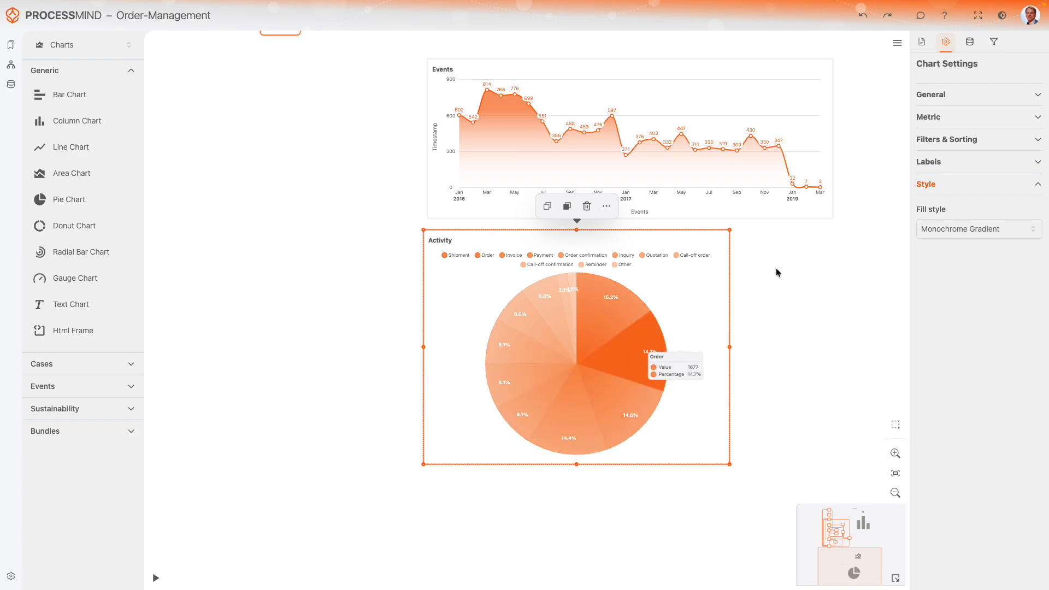
Step: Set the pie chart's fill style to Gradient
left_click(959, 141)
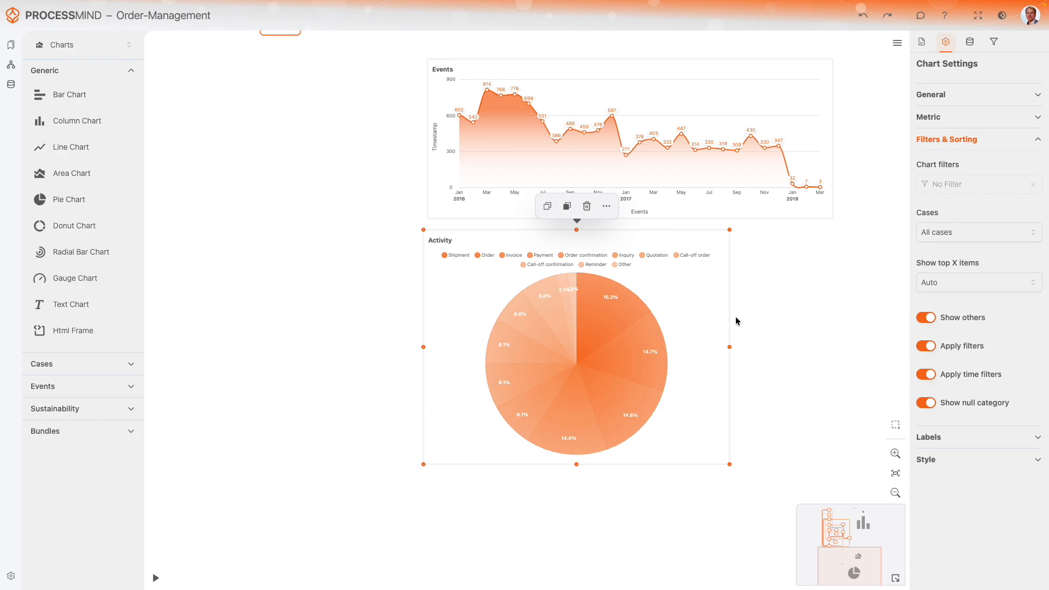
left_click(935, 461)
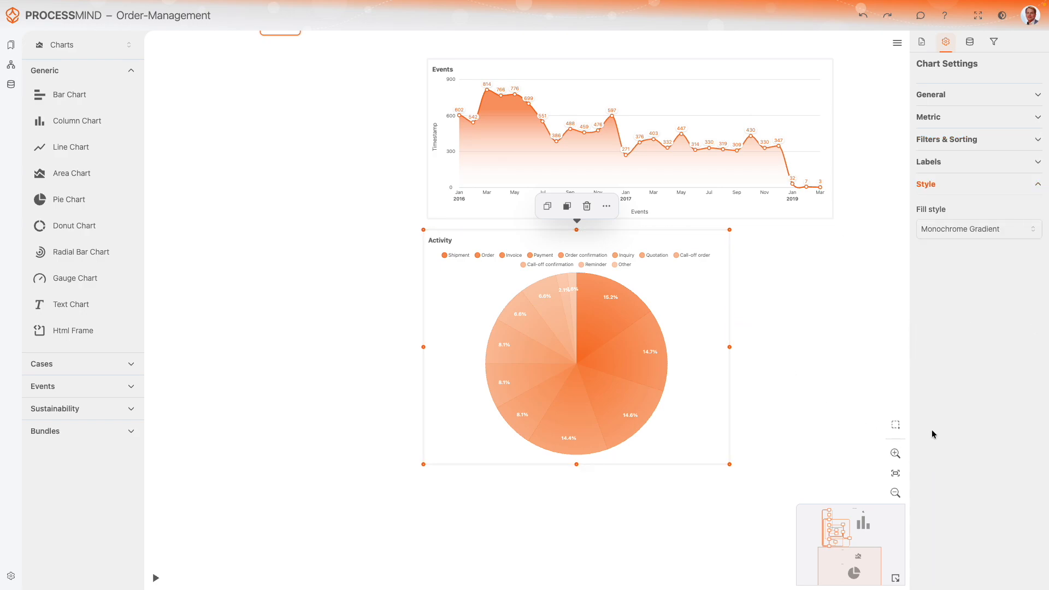
left_click(937, 233)
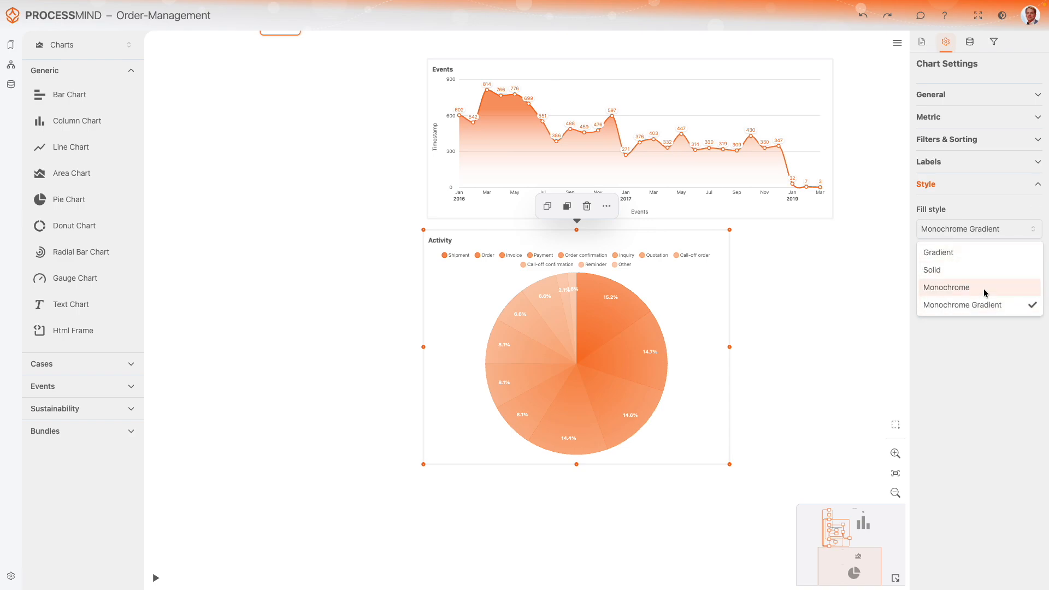
left_click(965, 253)
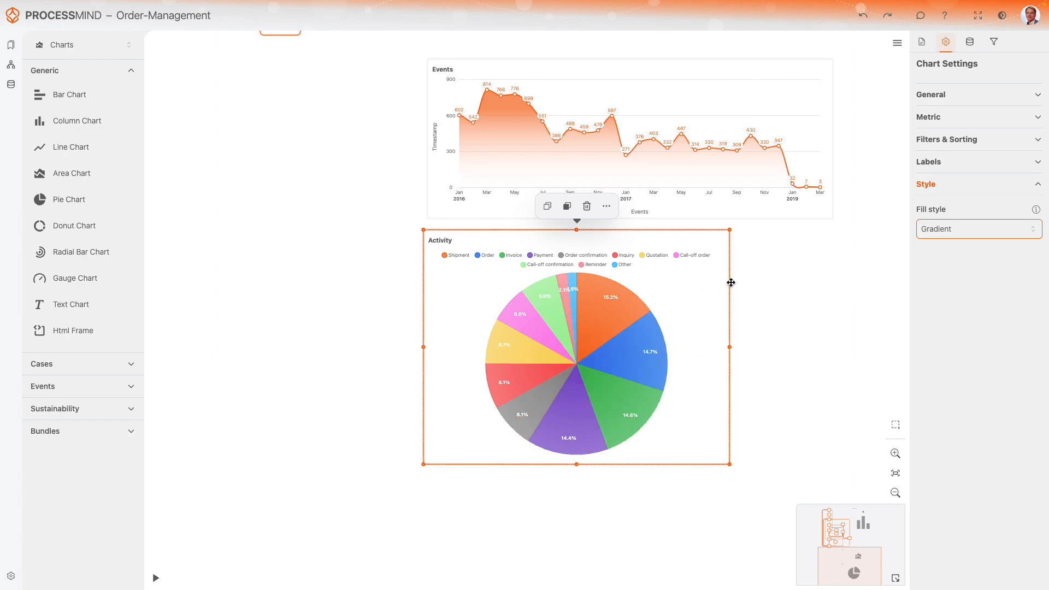
Step: Move the pie chart left to free space beside it and change its chart type to Donut Chart
left_click_drag(730, 302, 571, 300)
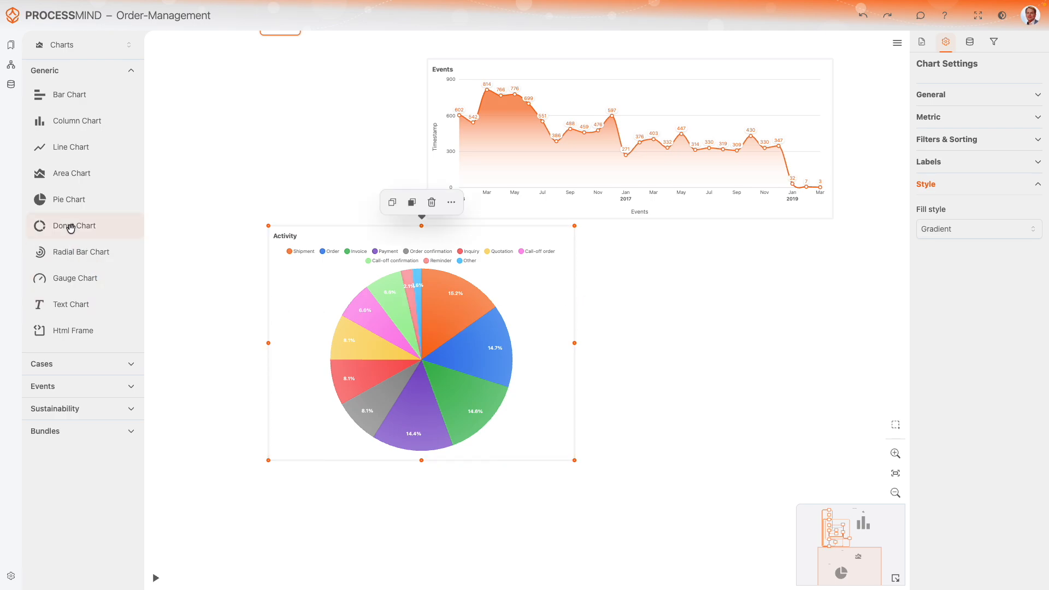
left_click(991, 100)
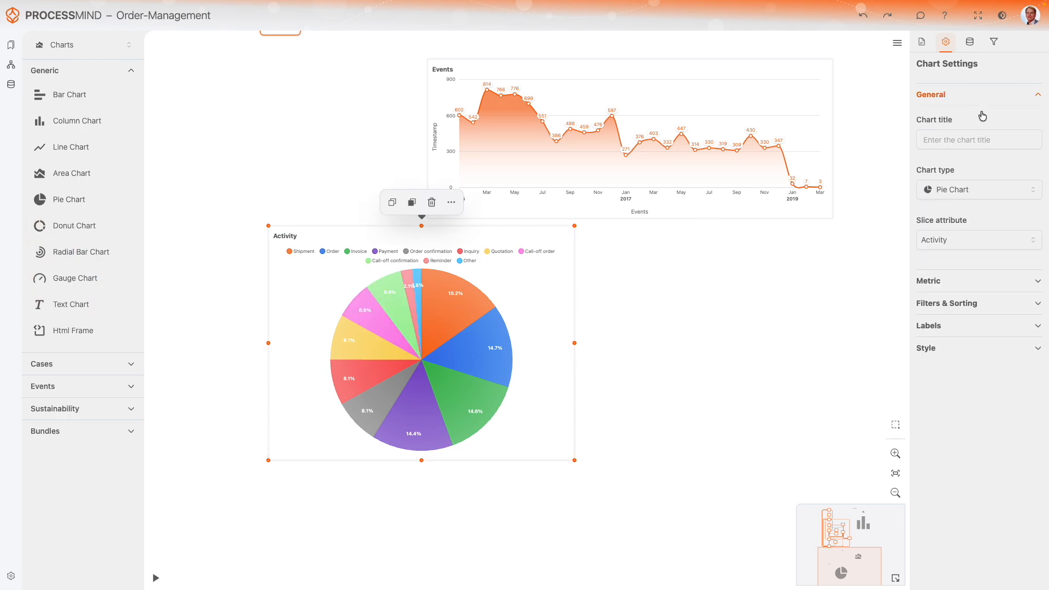
left_click(969, 192)
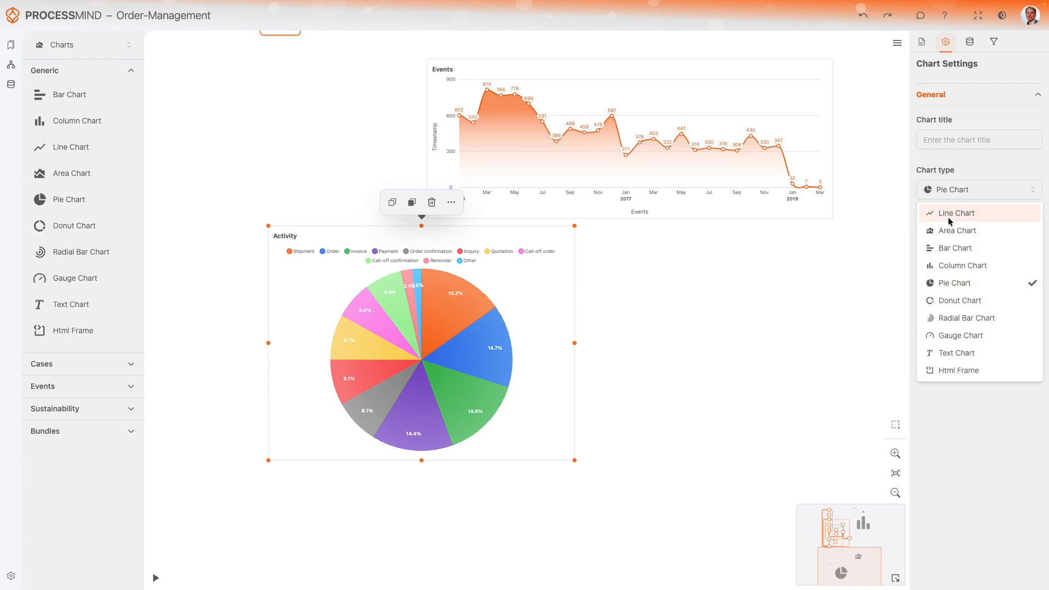
left_click(964, 301)
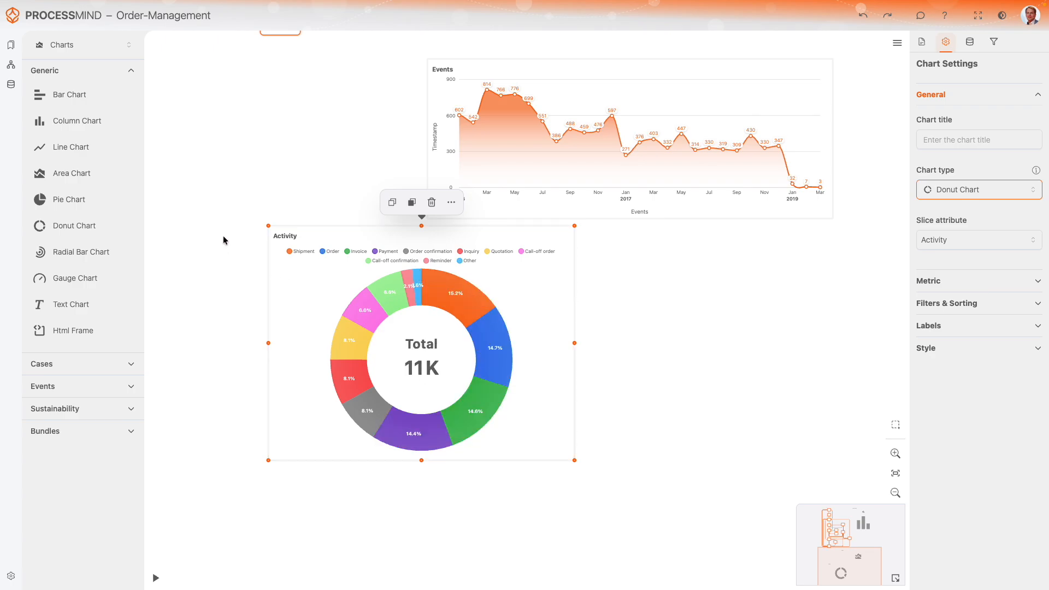
Step: Add a radial bar chart beside the donut chart, enlarging it to a similar height and slightly widening it
left_click_drag(41, 255, 703, 298)
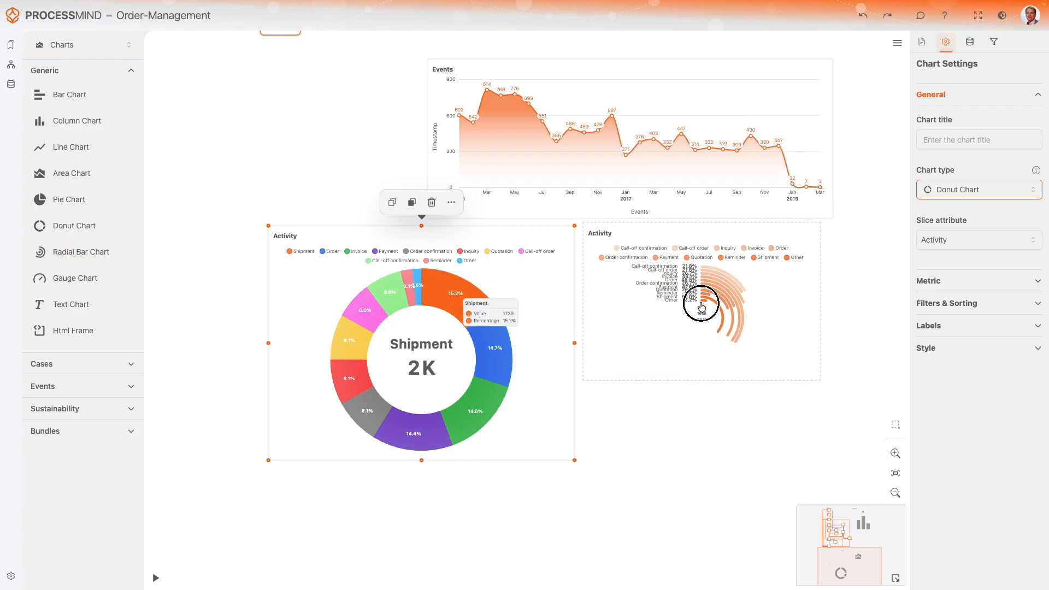
left_click_drag(701, 304, 700, 305)
left_click_drag(820, 383, 821, 456)
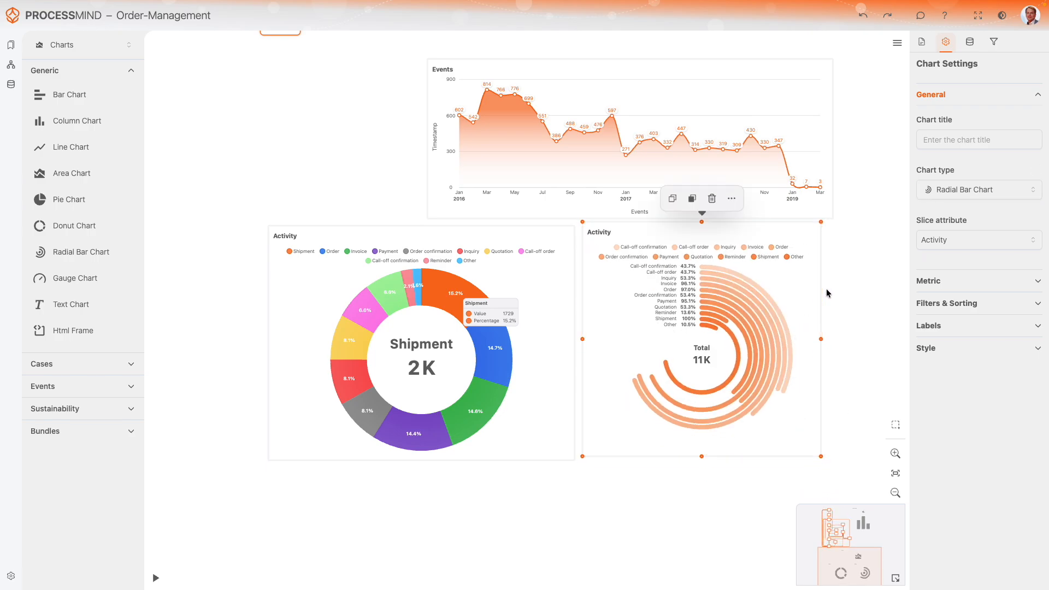
left_click_drag(821, 341, 829, 338)
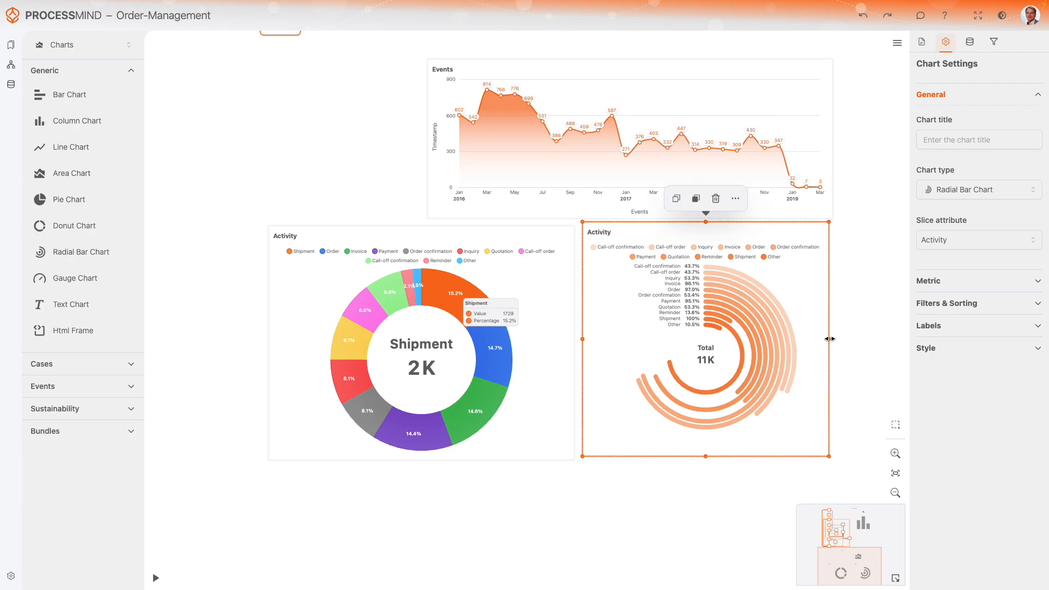
Step: Set the active Order-Management dataset's colour to Blue
left_click(970, 42)
left_click(1033, 131)
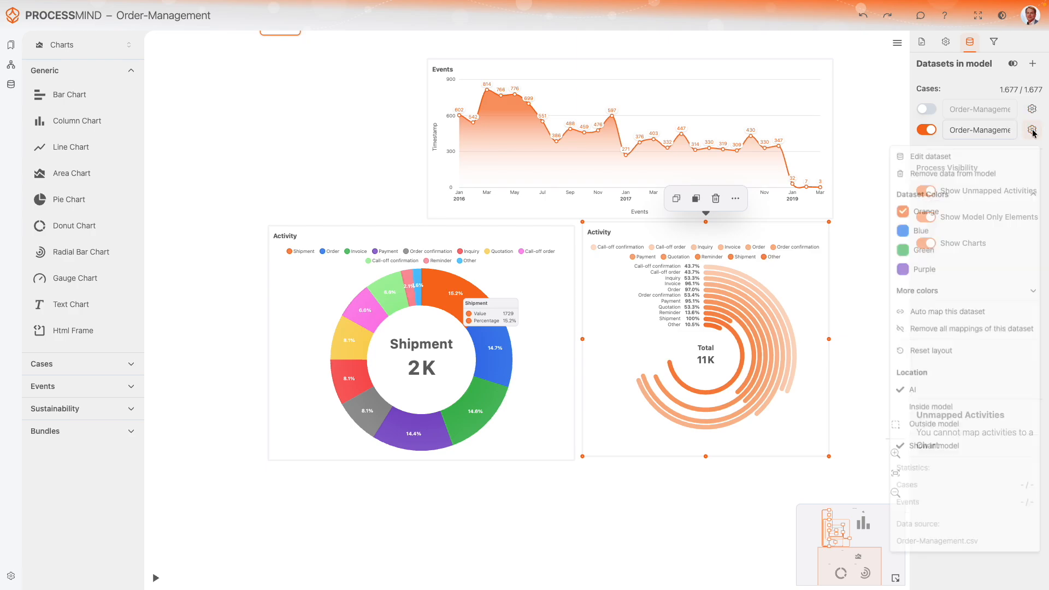
left_click(930, 231)
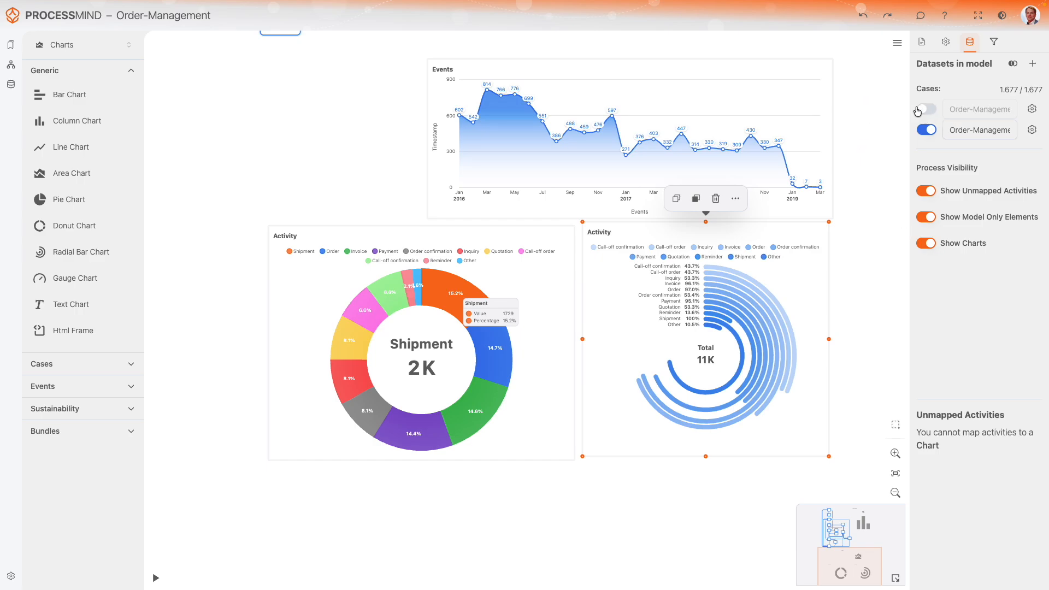
Step: Set the inactive dataset's colour to Purple and show both datasets together in the process map and charts
left_click(1032, 110)
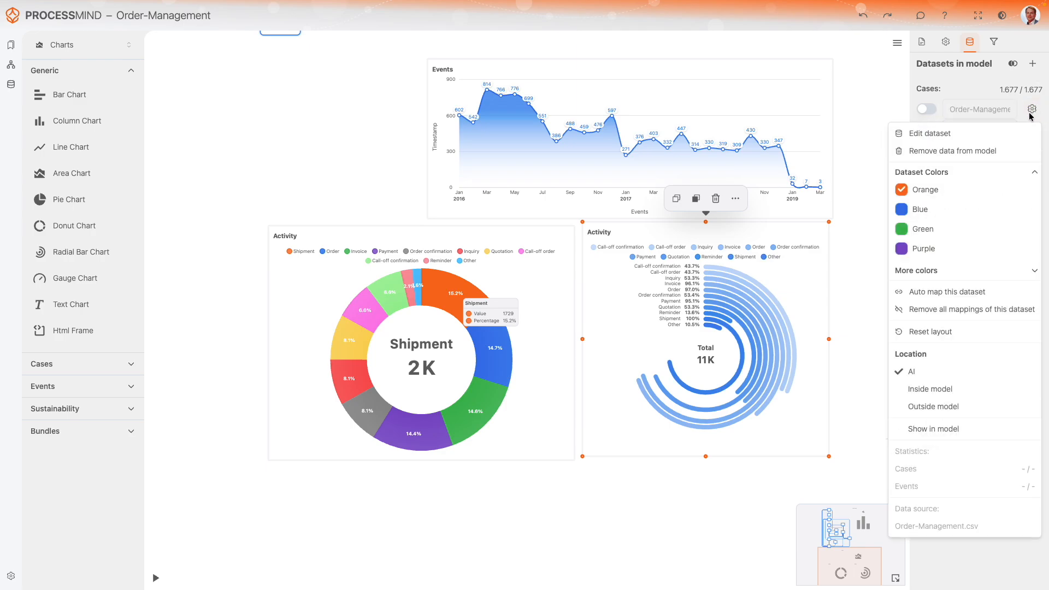
left_click(924, 244)
left_click(927, 109)
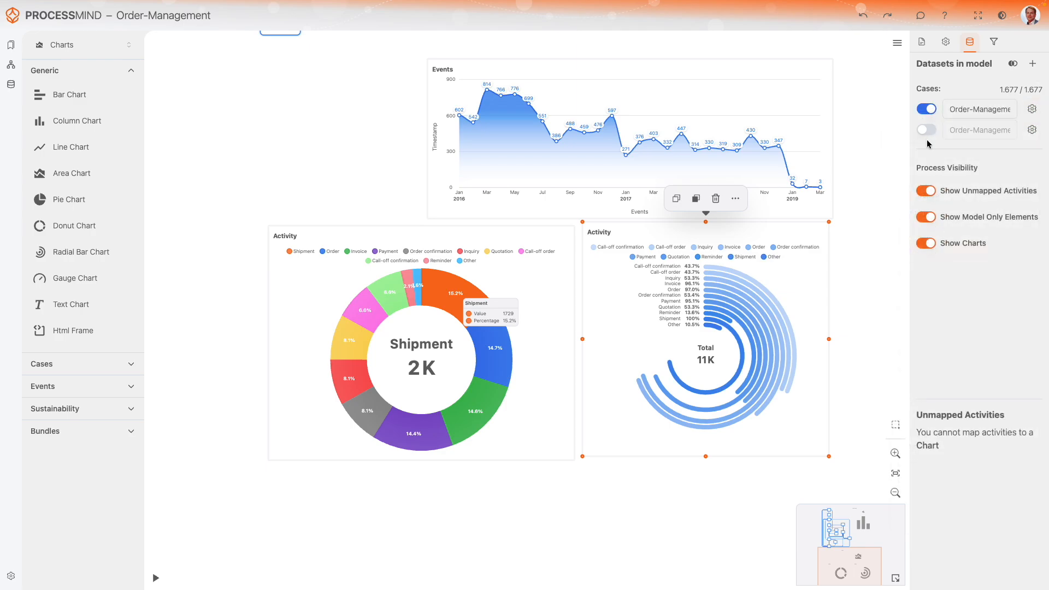
left_click(927, 132)
left_click_drag(854, 185, 845, 213)
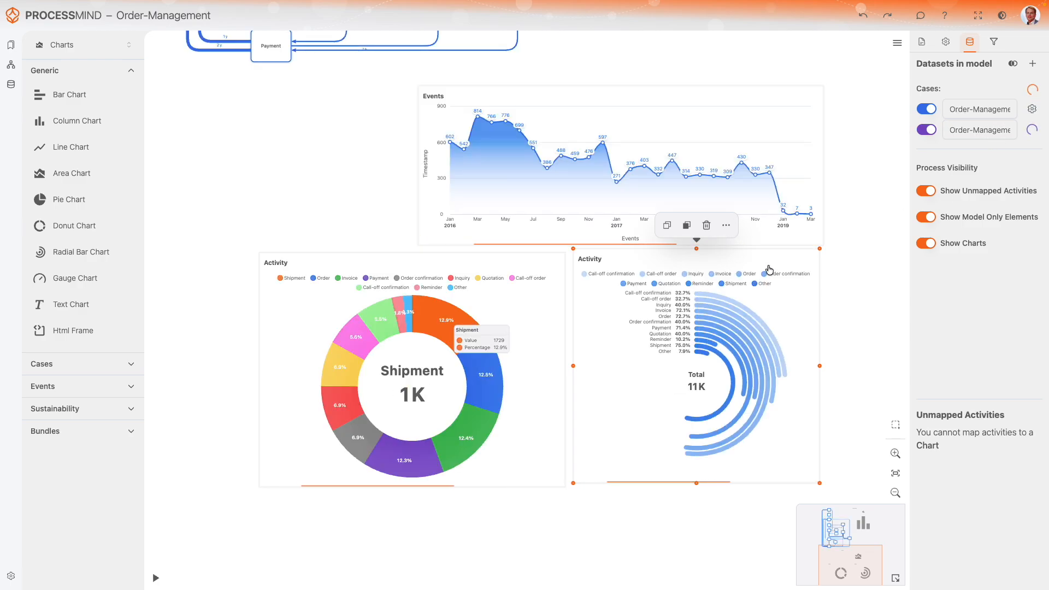
left_click_drag(872, 163, 869, 201)
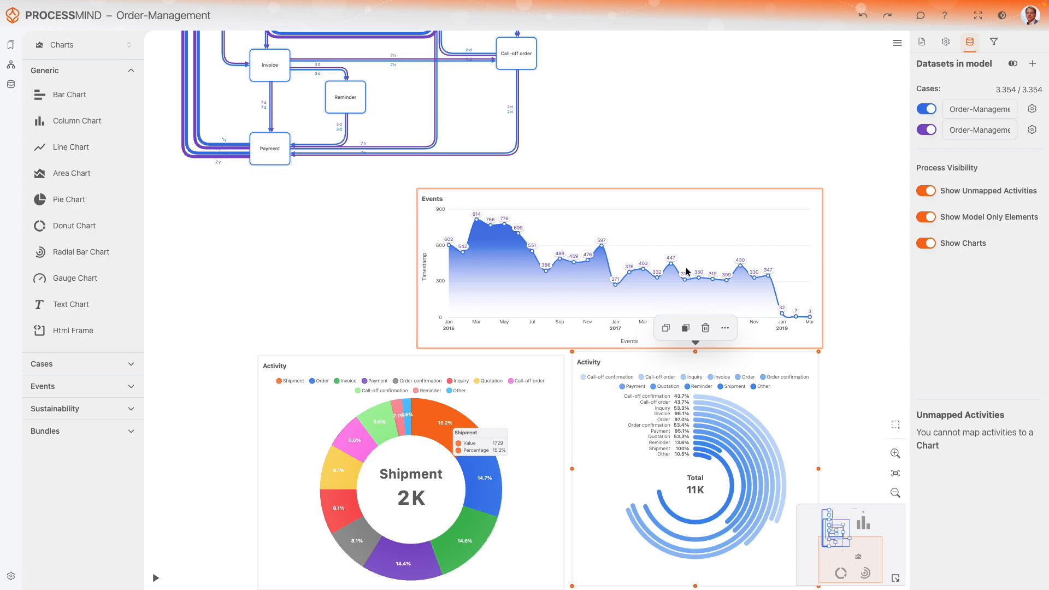
left_click_drag(730, 80, 712, 322)
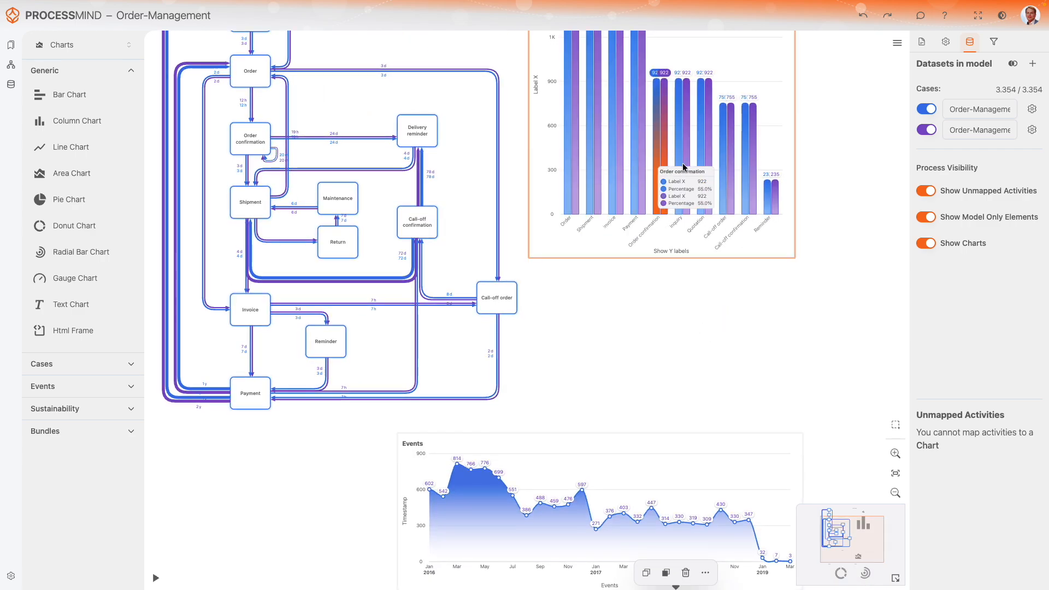
Step: Change the purple dataset's colour to Green and hide that dataset from the model
left_click(1031, 129)
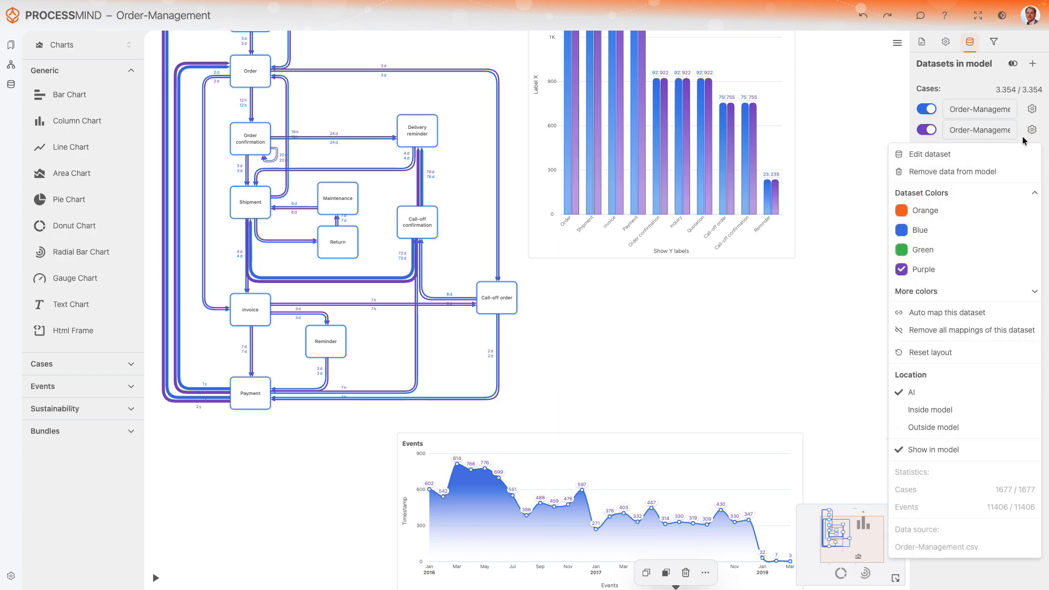
left_click(923, 250)
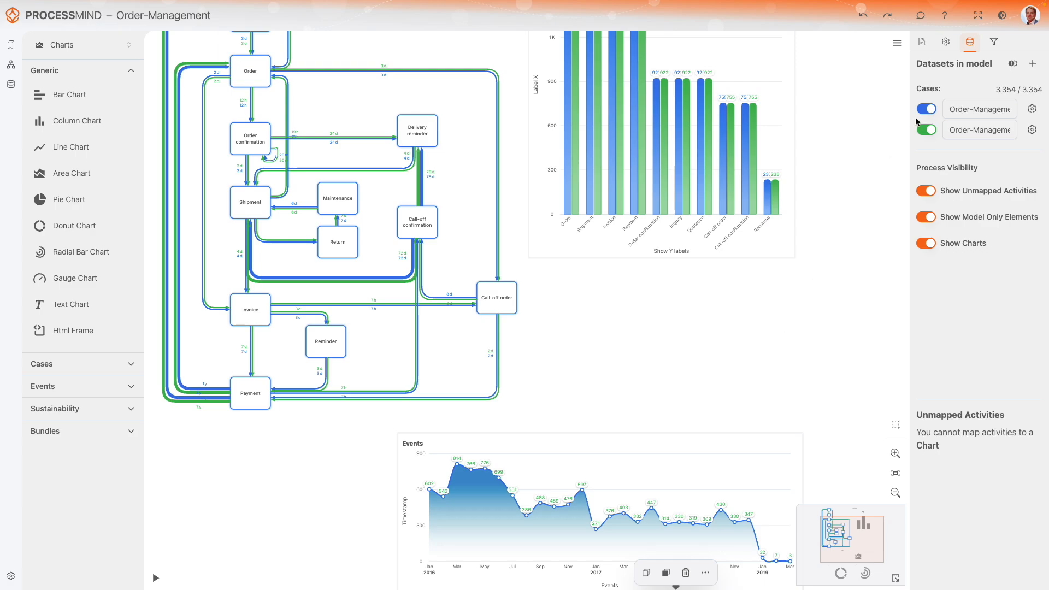
left_click(930, 131)
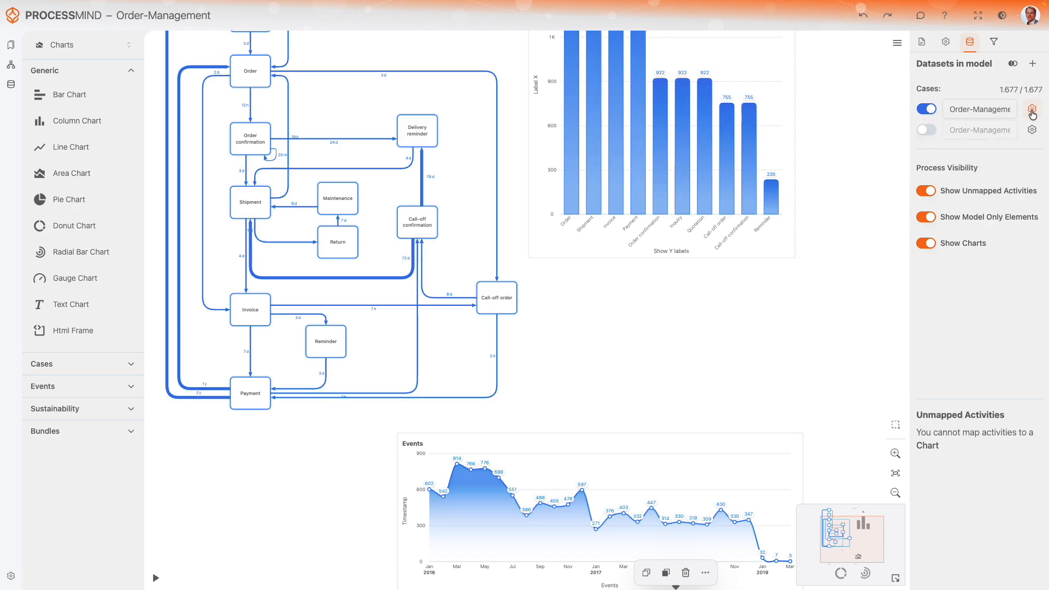
Step: Set the colour of the dataset still shown in the model to Orange
left_click(1032, 109)
left_click(925, 189)
scroll(721, 327, "down", 5)
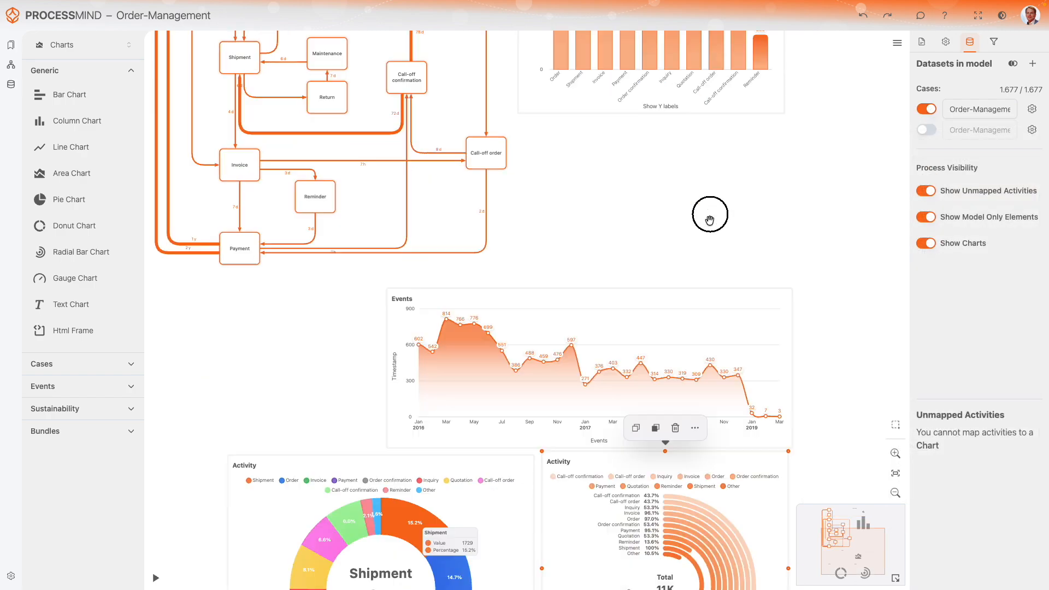
Step: Add a gauge chart in the free space below the radial bar chart and enlarge it in width and height
left_click(765, 440)
left_click_drag(710, 542, 727, 323)
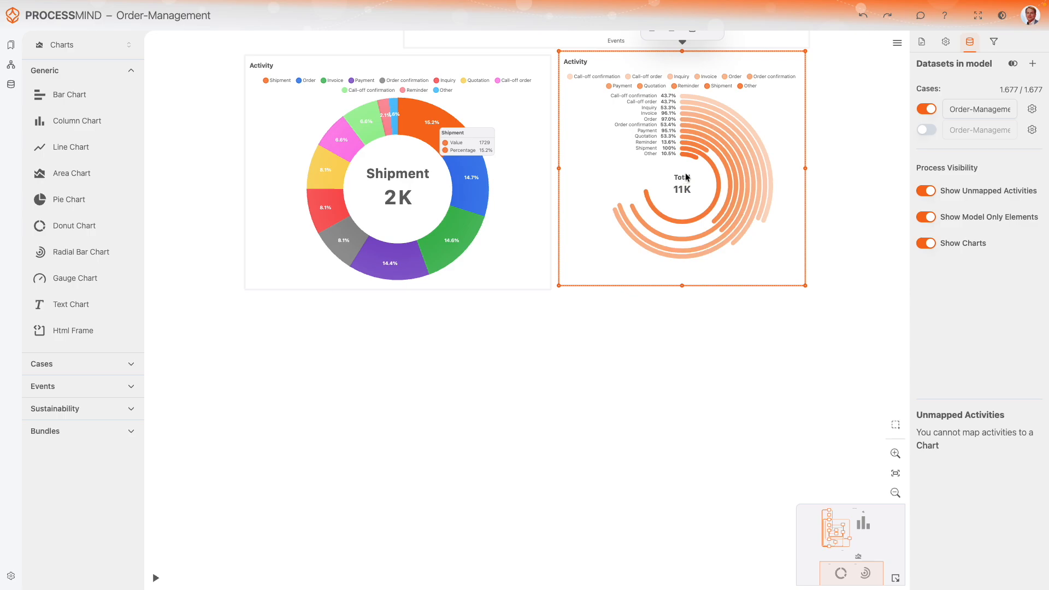
mouse_move(765, 157)
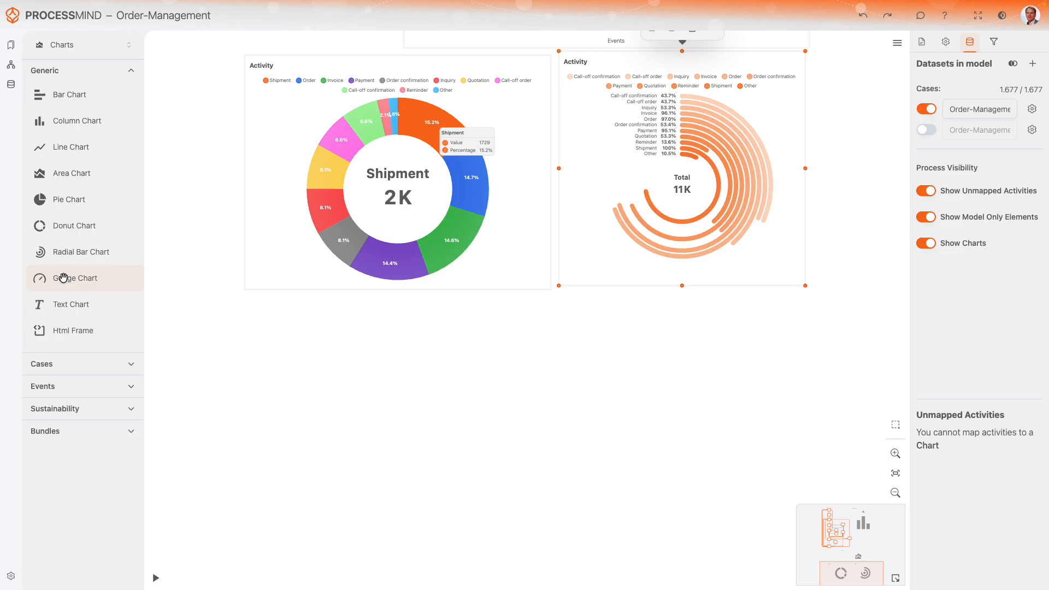
left_click_drag(60, 279, 560, 341)
left_click_drag(650, 427, 644, 263)
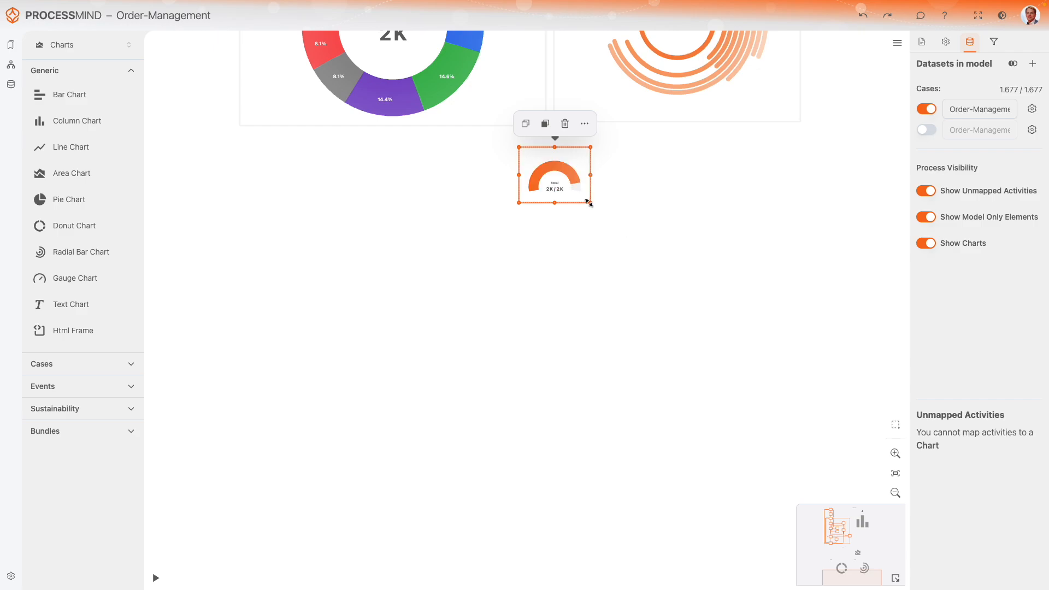
left_click_drag(590, 202, 756, 284)
left_click_drag(796, 315, 743, 317)
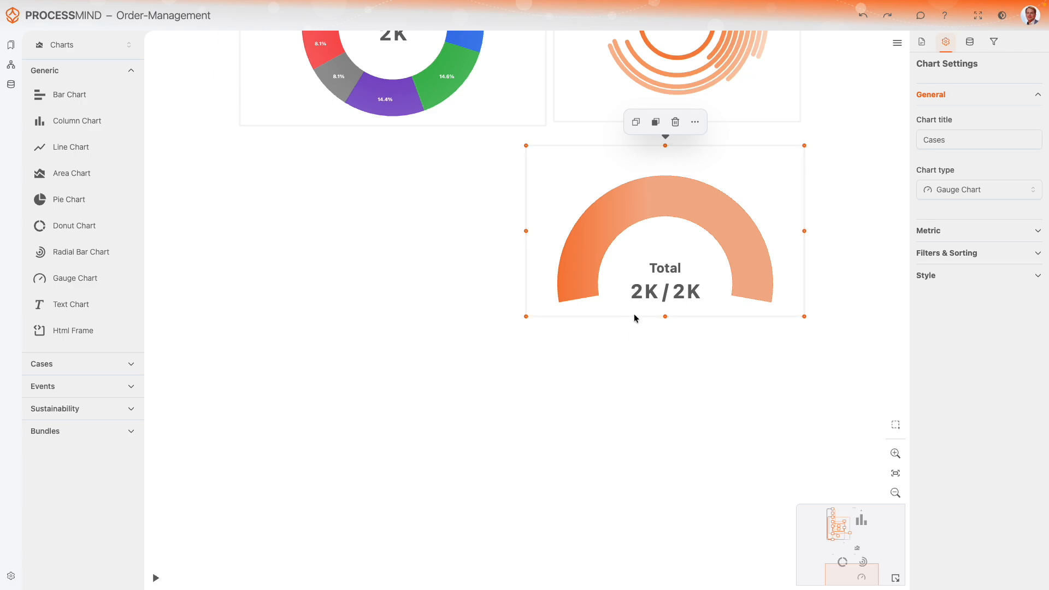
Step: Add a variation filter and restrict it to process variations 1, 2, 3 and 4
left_click(994, 42)
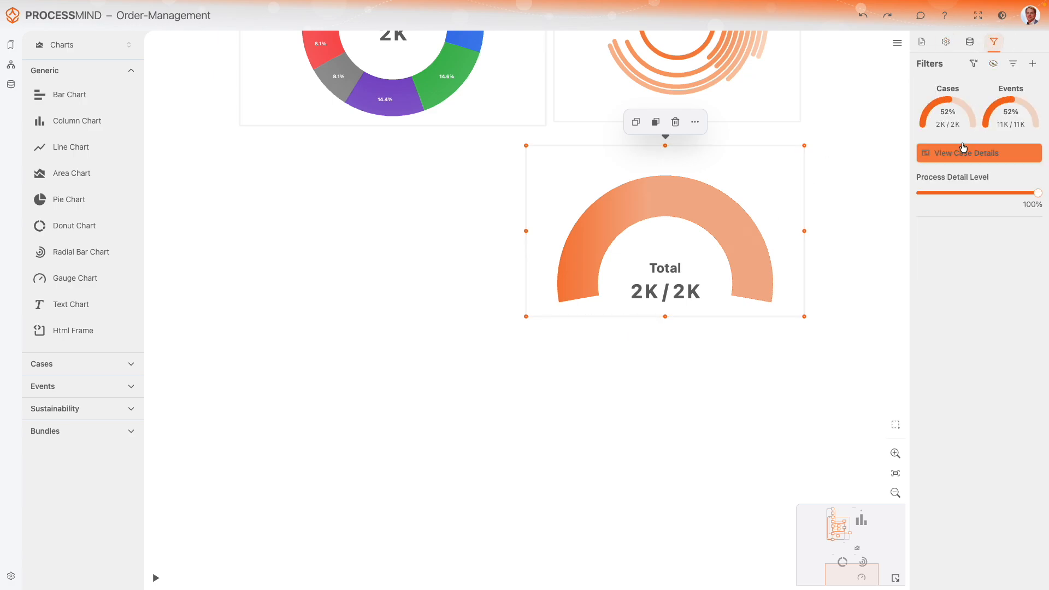
left_click(1033, 65)
left_click(963, 162)
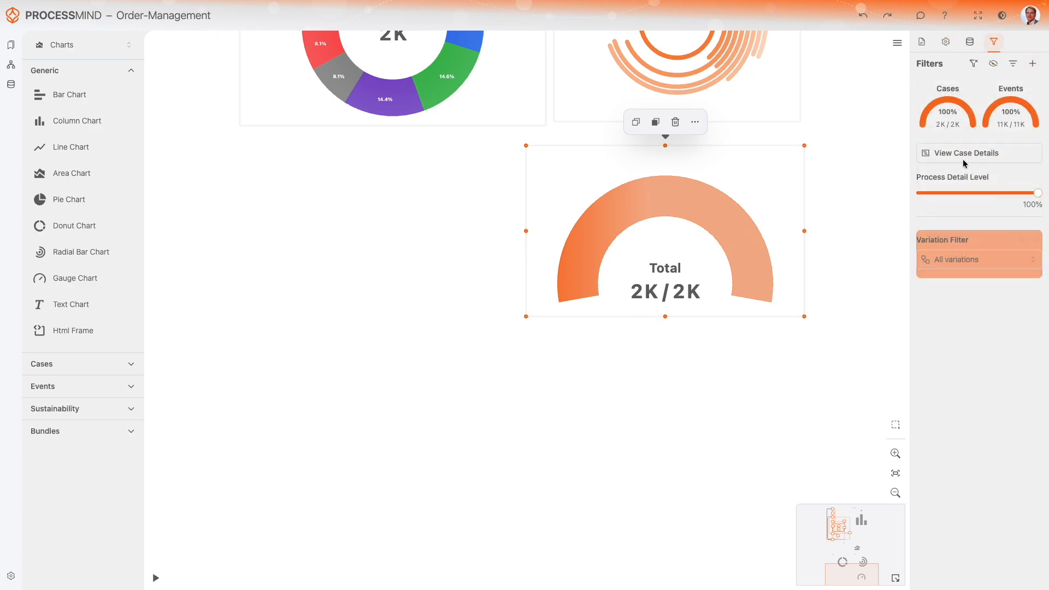
left_click(936, 261)
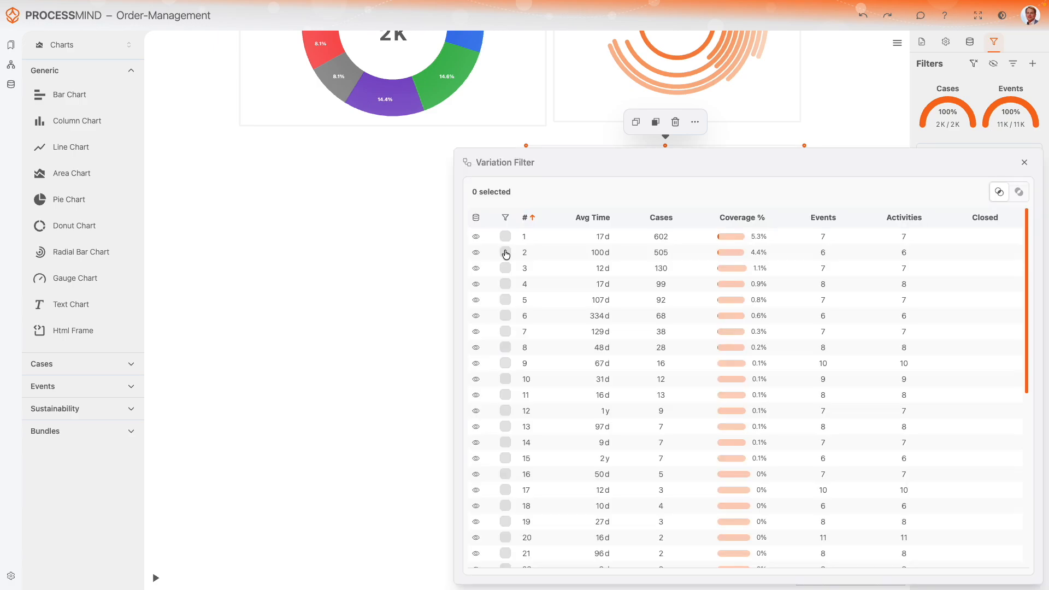
left_click(505, 236)
left_click(505, 252)
left_click(505, 268)
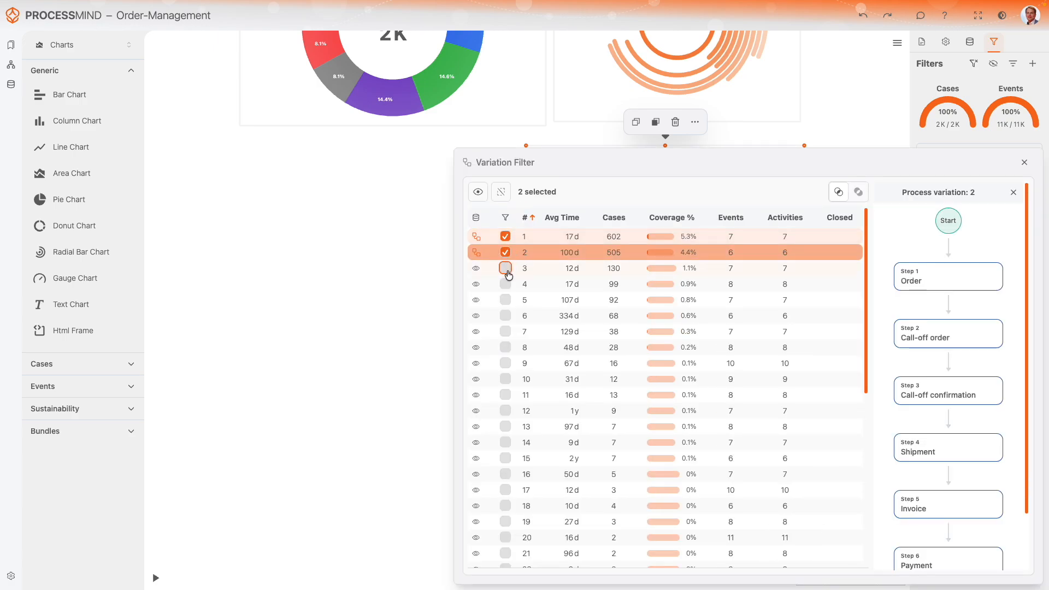
left_click(506, 284)
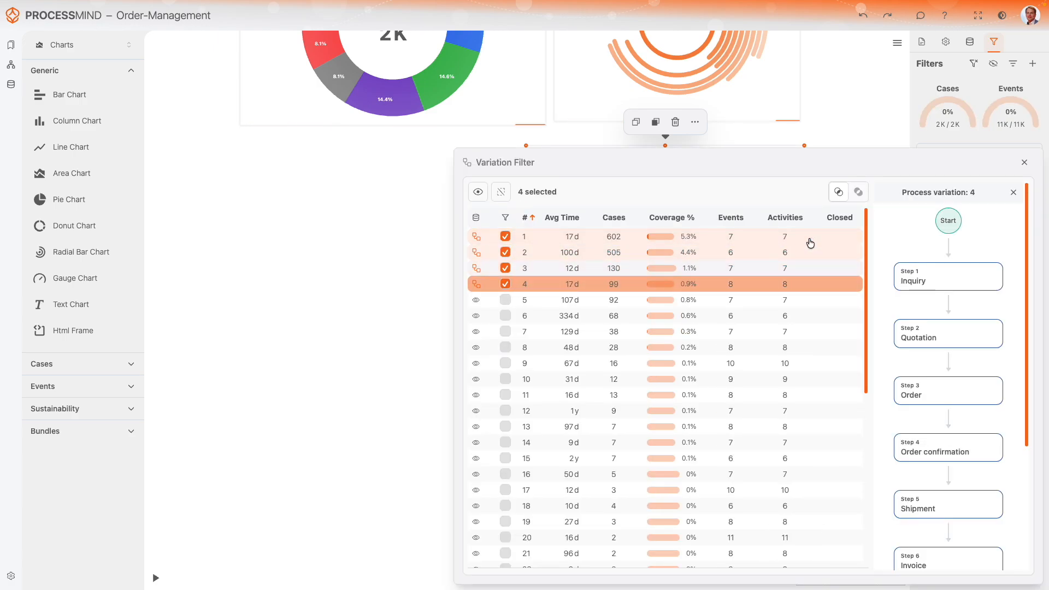
left_click(1023, 162)
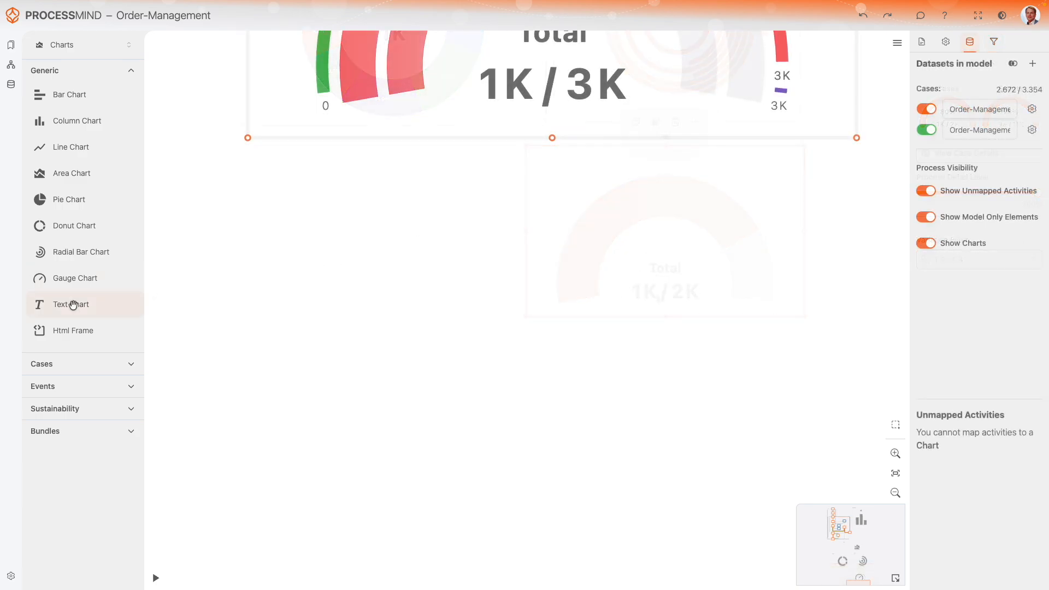
Step: Add a text chart below the gauge chart and enlarge it to roughly double its width and height
left_click_drag(65, 304, 448, 237)
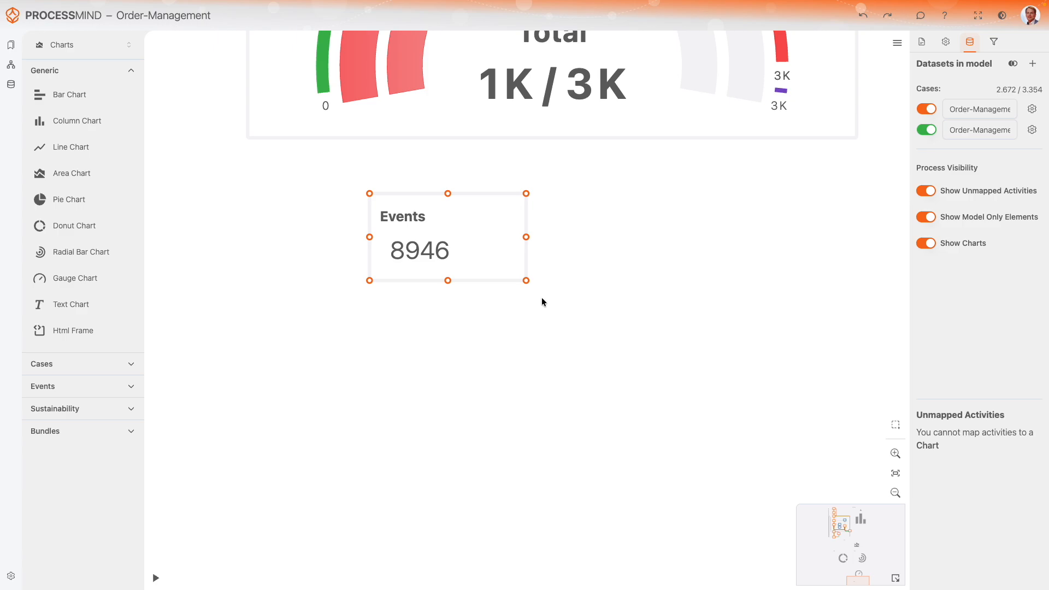
left_click(945, 44)
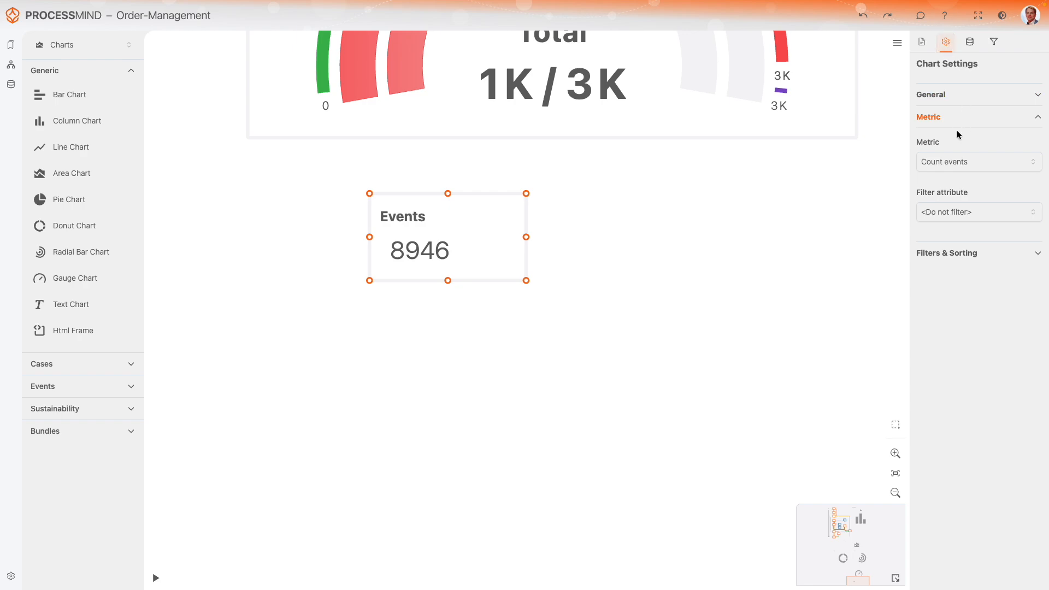
mouse_move(529, 287)
left_mouse_down()
mouse_move(525, 277)
mouse_move(536, 286)
left_mouse_up()
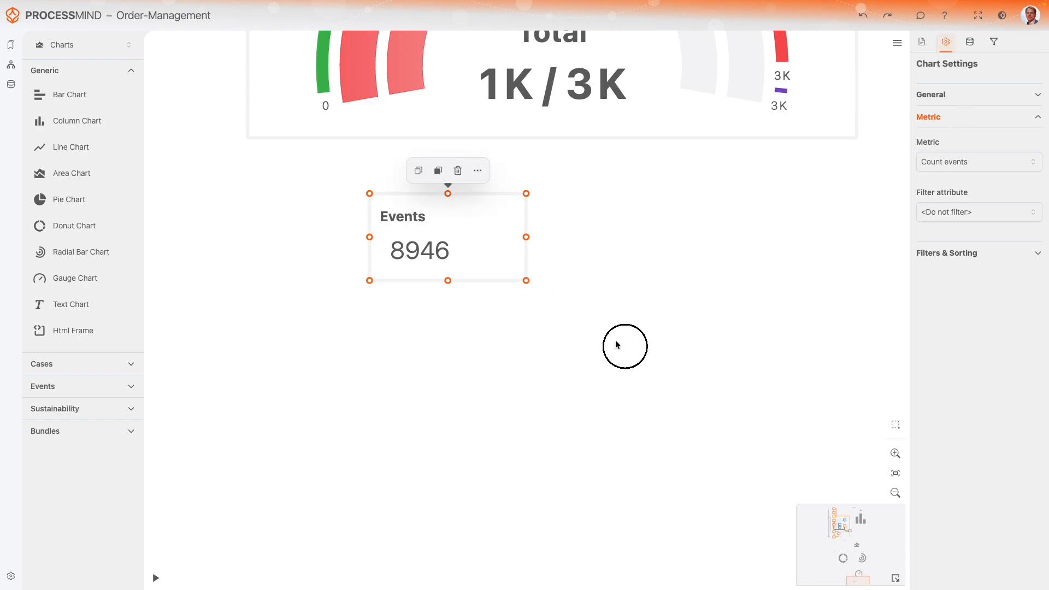
left_click_drag(703, 369, 703, 369)
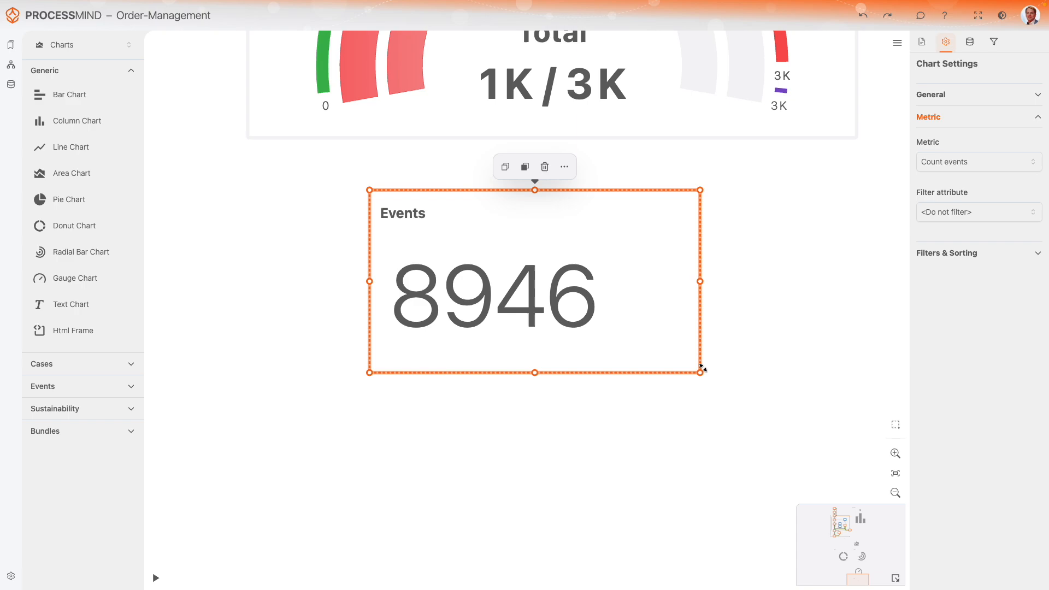
Step: Put "Sum:" before the ${metric} placeholder in the text chart's text and enlarge the text editing area
left_click(948, 103)
left_click(966, 244)
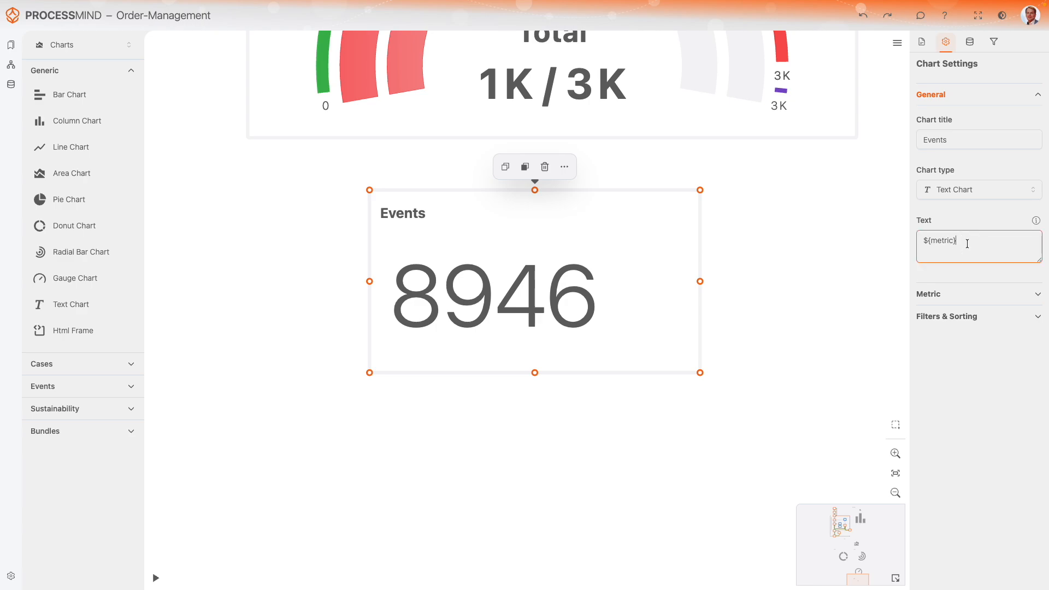
left_click(927, 243)
type("Sum:")
key("Tab")
left_click_drag(1038, 260, 1037, 407)
Step: Insert the heading "### Header text" above the sum line and make the ${metric} placeholder bold with double asterisks
left_click(923, 240)
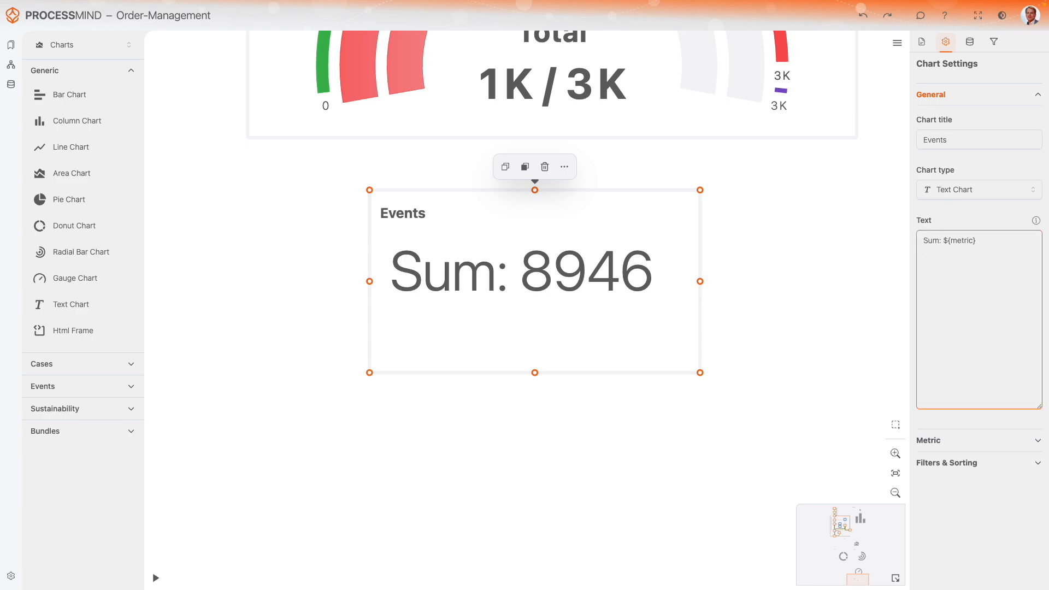
key("Return")
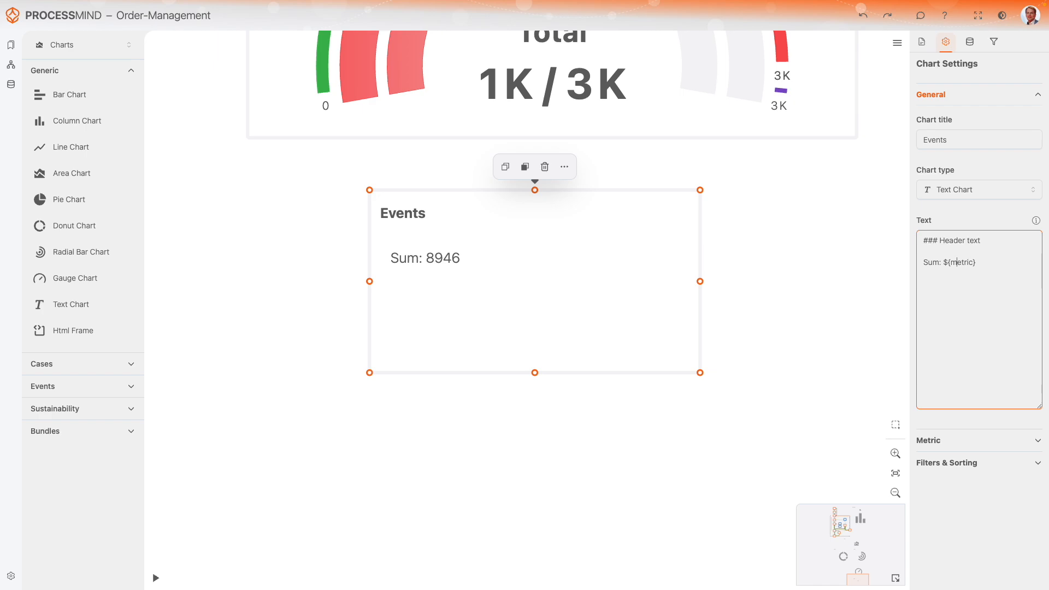
type("*")
type("*")
type("**")
Step: Add a bulleted list with the items "Bullit 1" and "Bullit 2" below the sum line
key("Return")
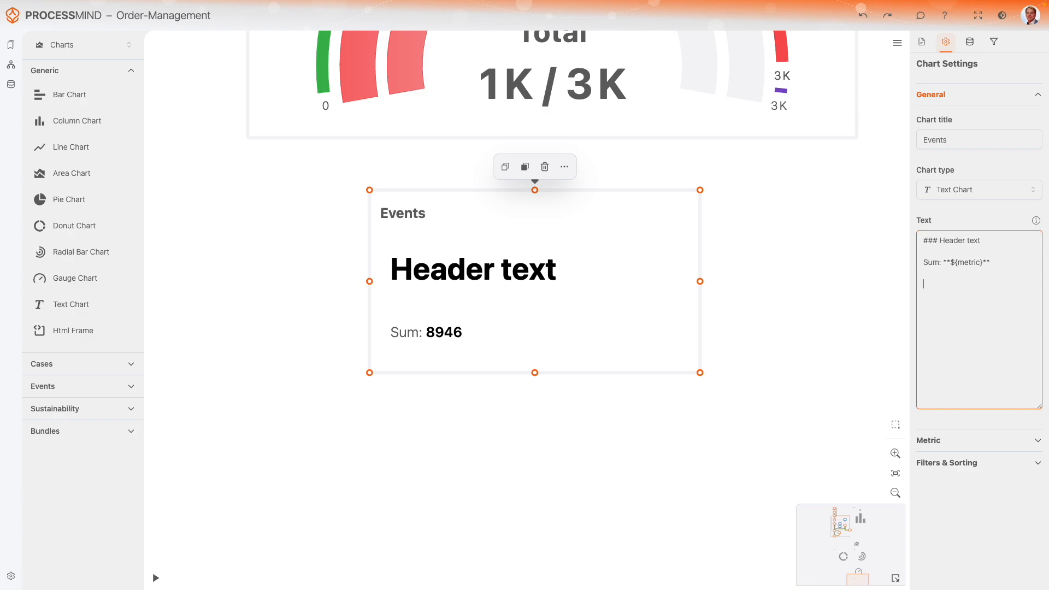
type("- Bullit 1")
key("Return")
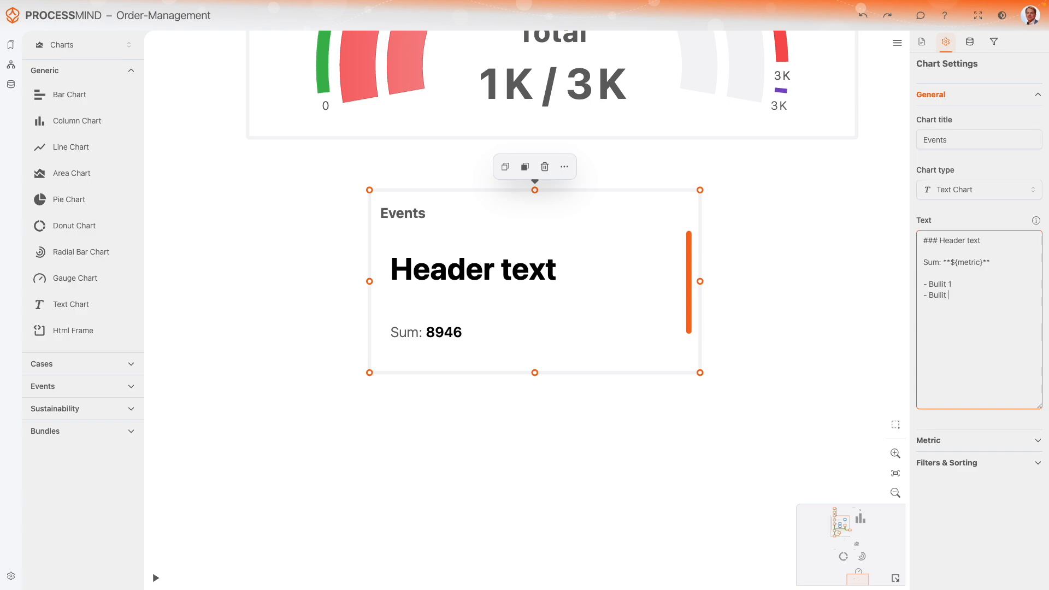
type("- Bullit 2")
key("Return")
scroll(571, 264, "down", 3)
scroll(571, 264, "up", 3)
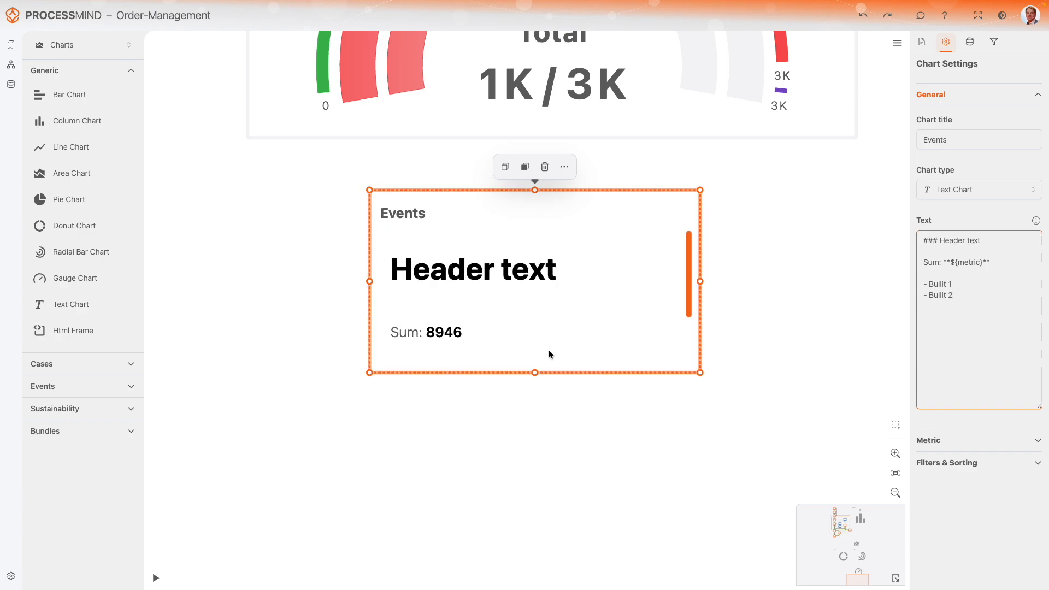
Step: Make the text chart slightly taller and remove its chart title
left_click_drag(532, 372, 516, 393)
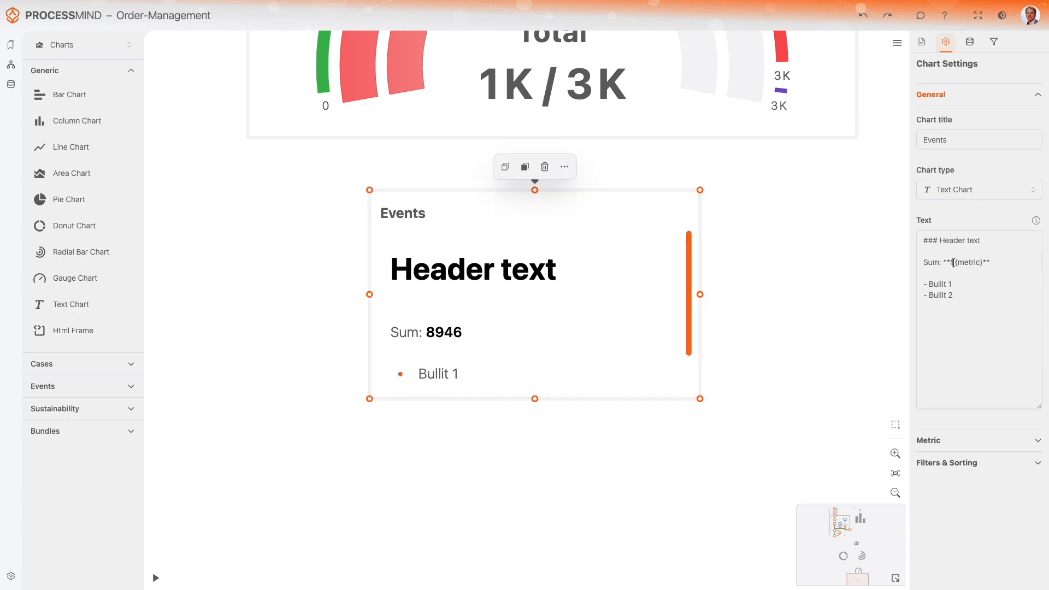
scroll(497, 300, "down", 2)
scroll(489, 287, "up", 2)
left_click_drag(987, 136, 884, 134)
key("BackSpace")
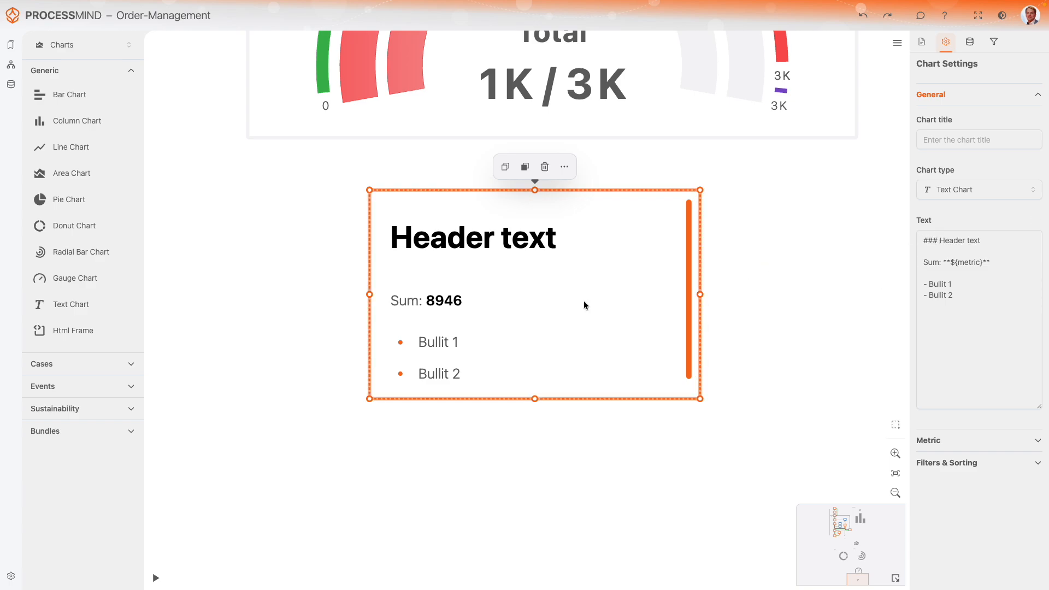
Step: Increase the text chart's height to fit both bullets and move it up and left against the gauge chart's lower-left corner
left_click_drag(535, 398, 534, 433)
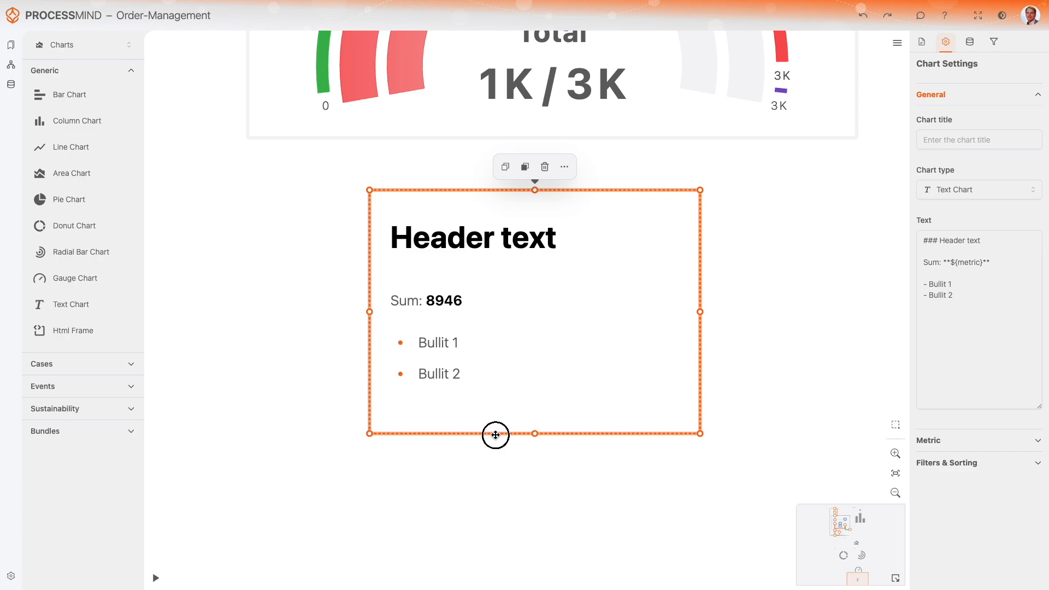
left_click_drag(387, 425, 365, 416)
mouse_move(296, 374)
left_mouse_down()
mouse_move(293, 358)
mouse_move(292, 421)
mouse_move(292, 356)
left_mouse_up()
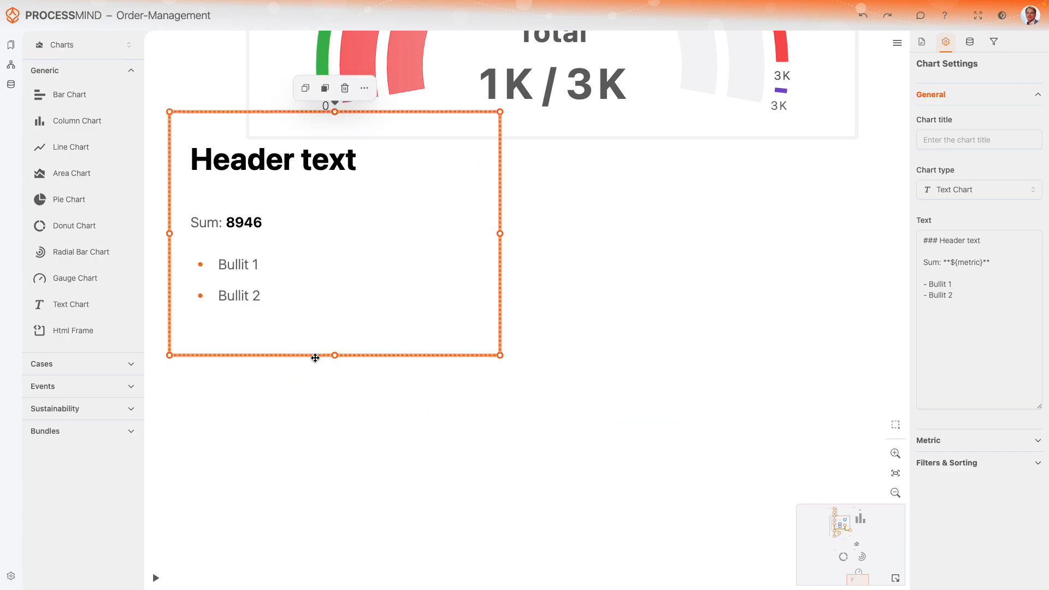
Step: Add an Html Frame to the canvas and place it as a header above the process map and the column chart
left_click_drag(386, 353, 404, 388)
left_click_drag(59, 334, 356, 466)
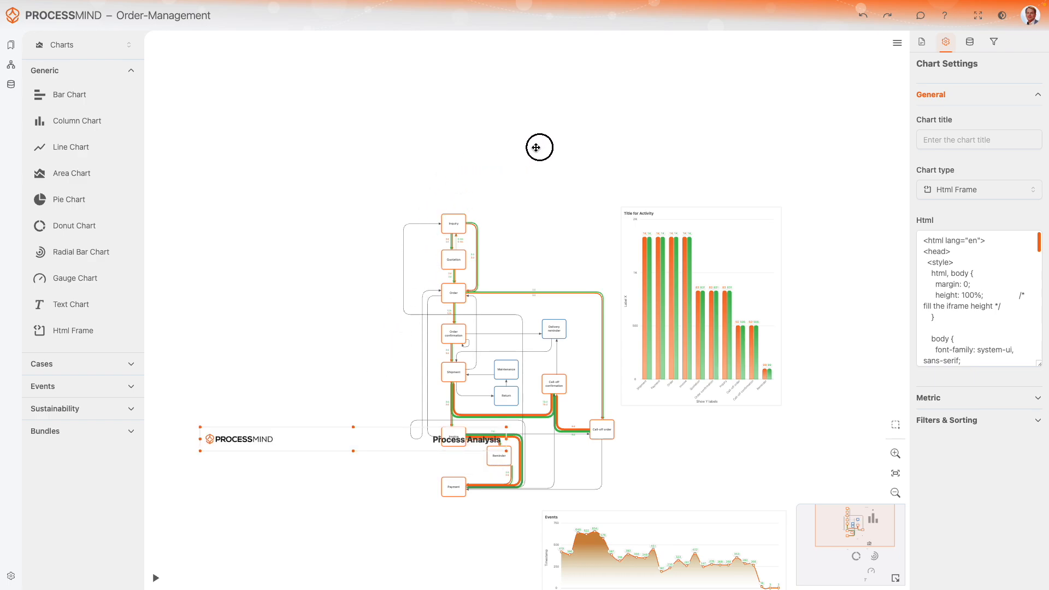
left_click_drag(559, 137, 630, 124)
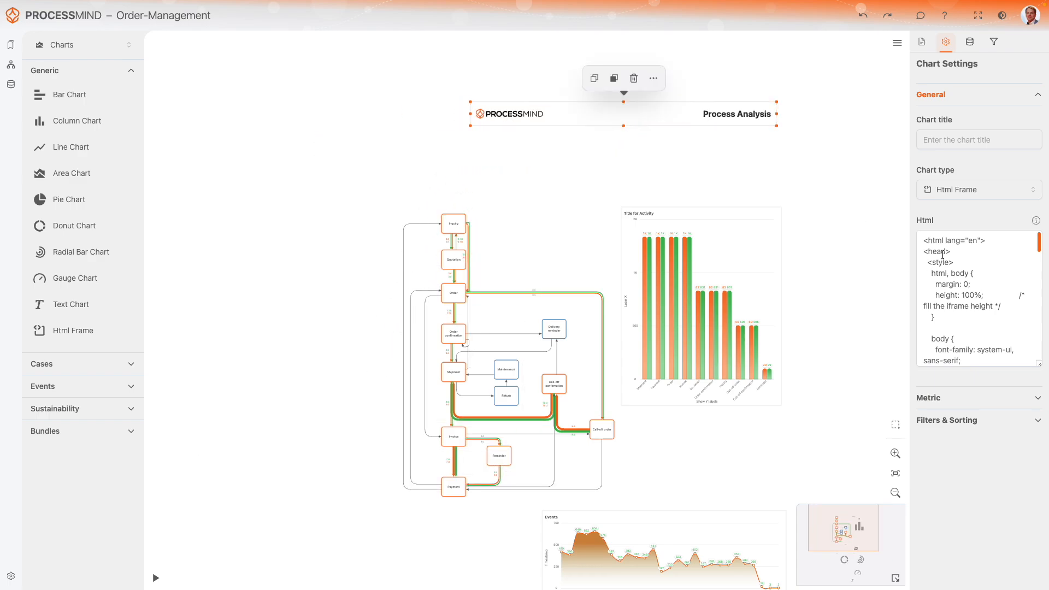
Step: Read through the Html Frame's code from its theme styles to the body, widening the settings panel for easier reading
left_click_drag(926, 240, 999, 346)
left_click(999, 345)
scroll(991, 347, "down", 10)
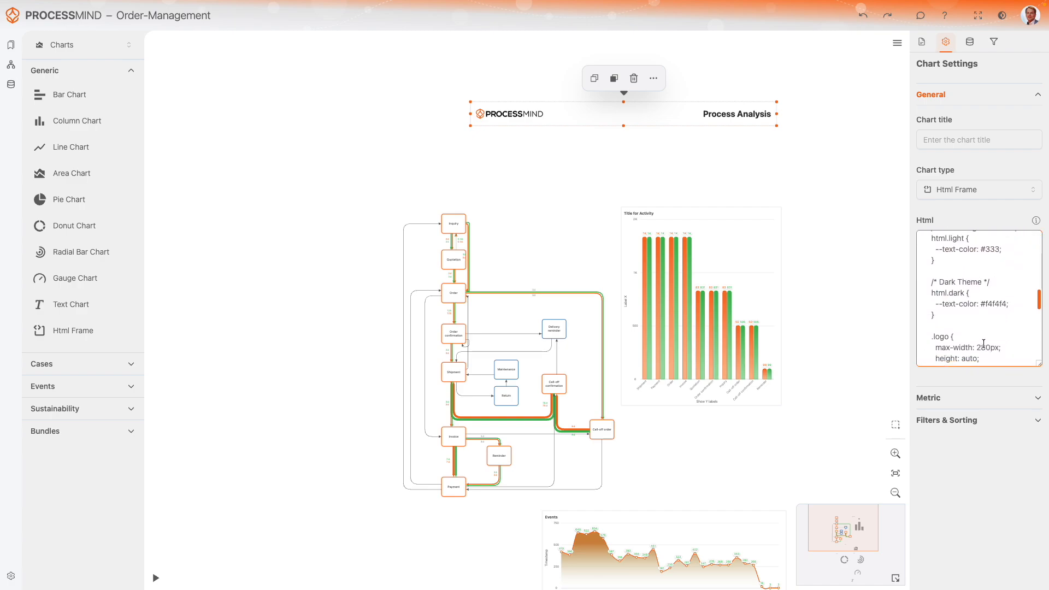
scroll(985, 344, "down", 3)
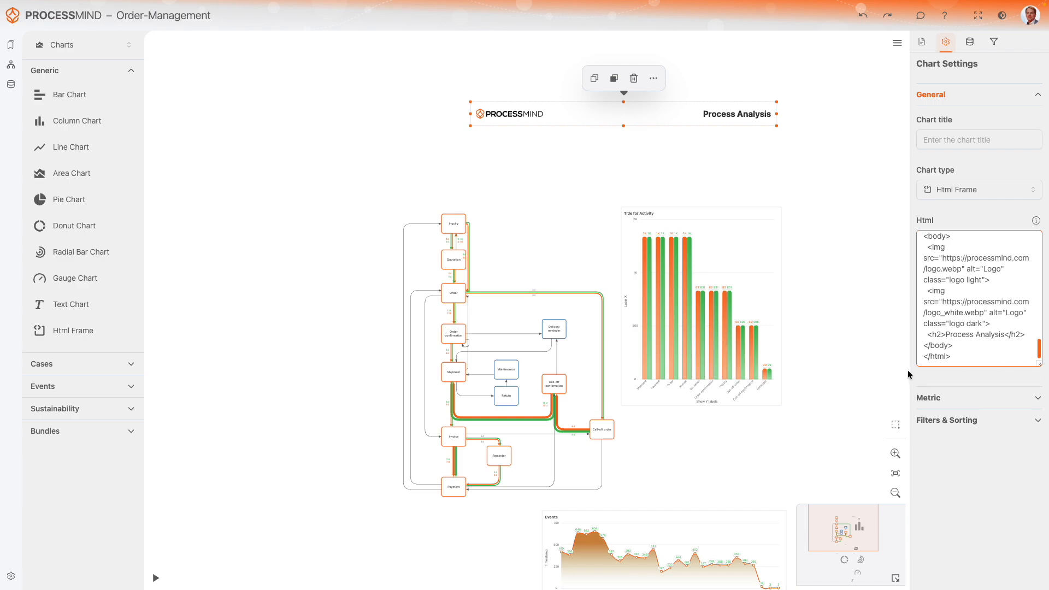
left_click_drag(909, 371, 844, 371)
scroll(894, 350, "up", 10)
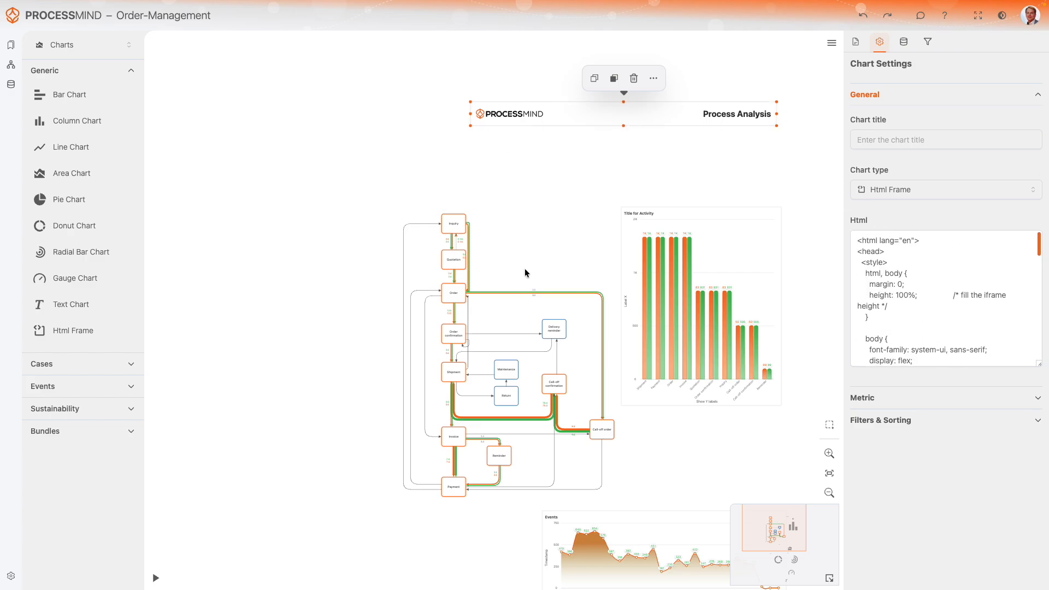
scroll(922, 334, "down", 4)
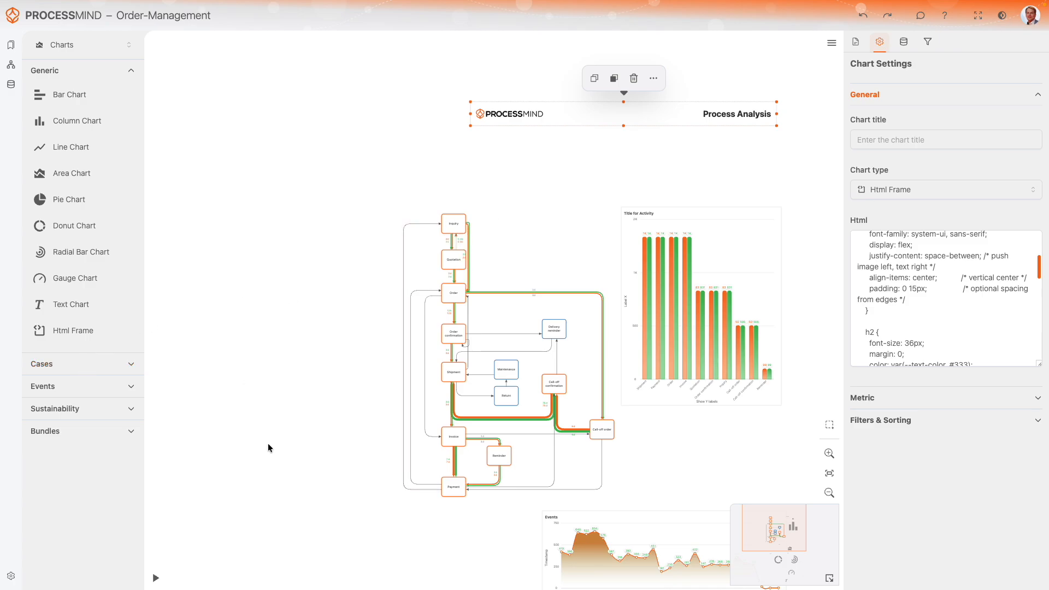
Step: Look through the predefined chart templates in the Cases, Events and Bundles categories
left_click(85, 365)
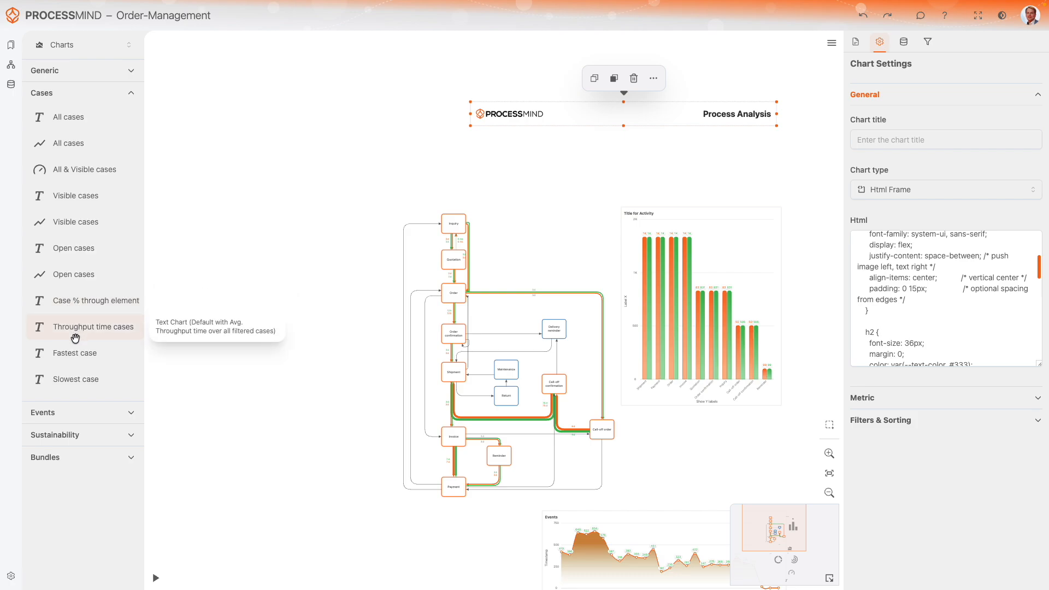
left_click(65, 414)
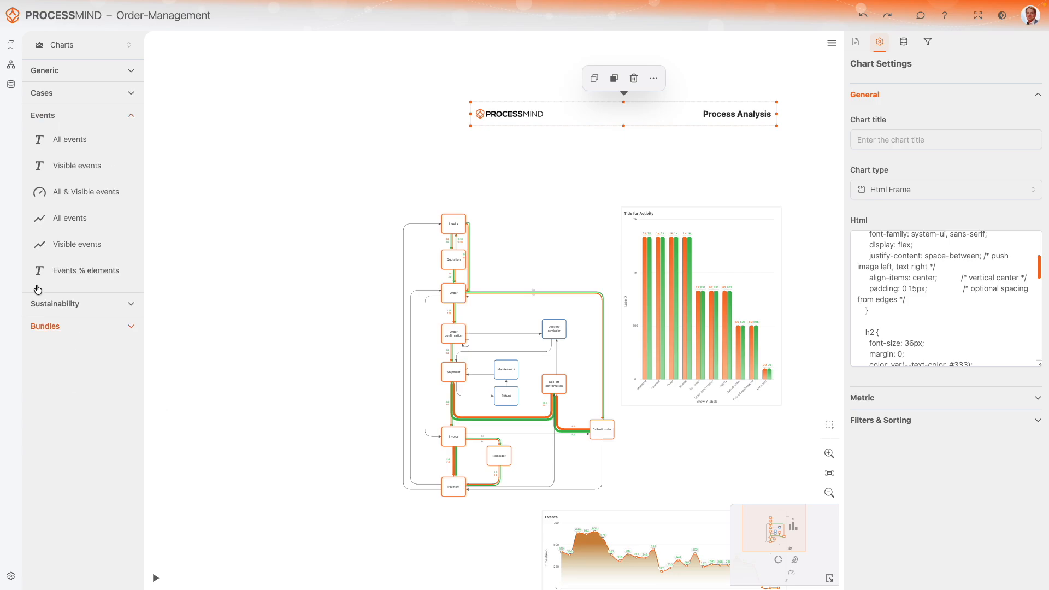
left_click(69, 330)
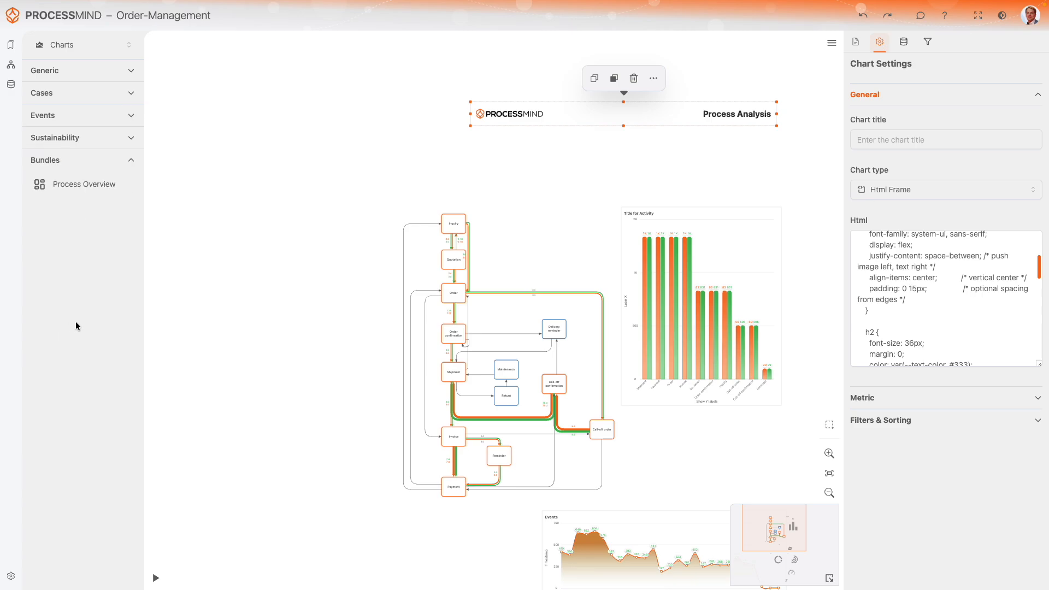
Step: Add the Process Overview bundle to an empty canvas area well clear of the existing charts
left_click_drag(459, 542, 624, 470)
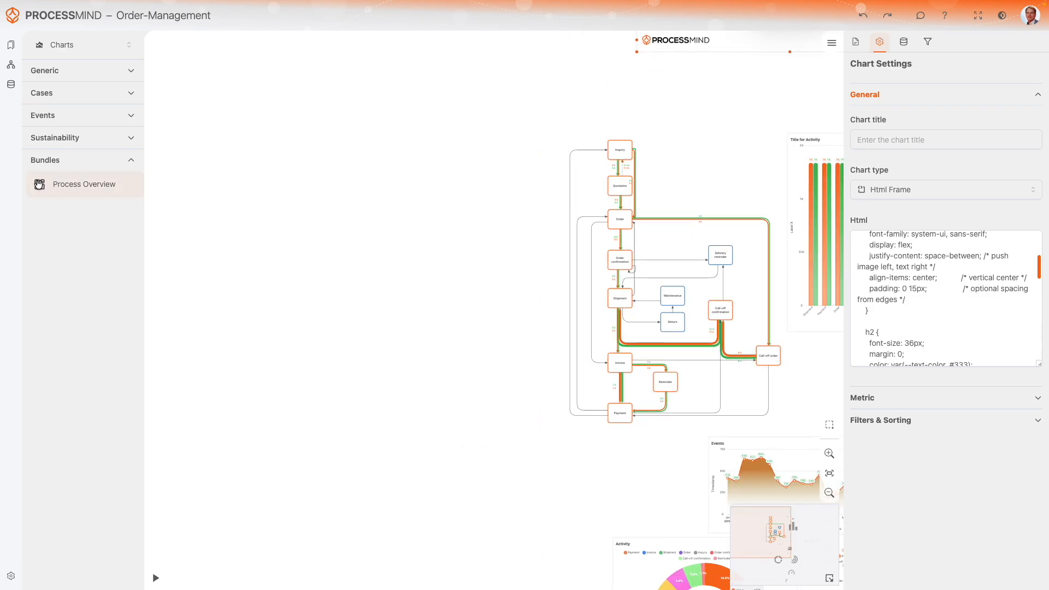
left_click_drag(38, 184, 234, 194)
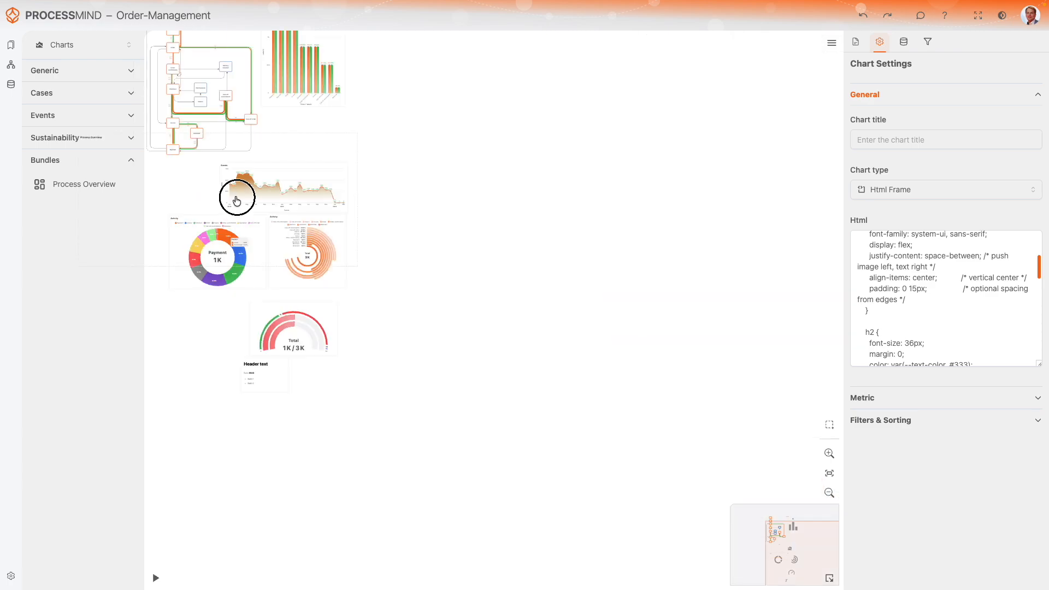
double_click(412, 220)
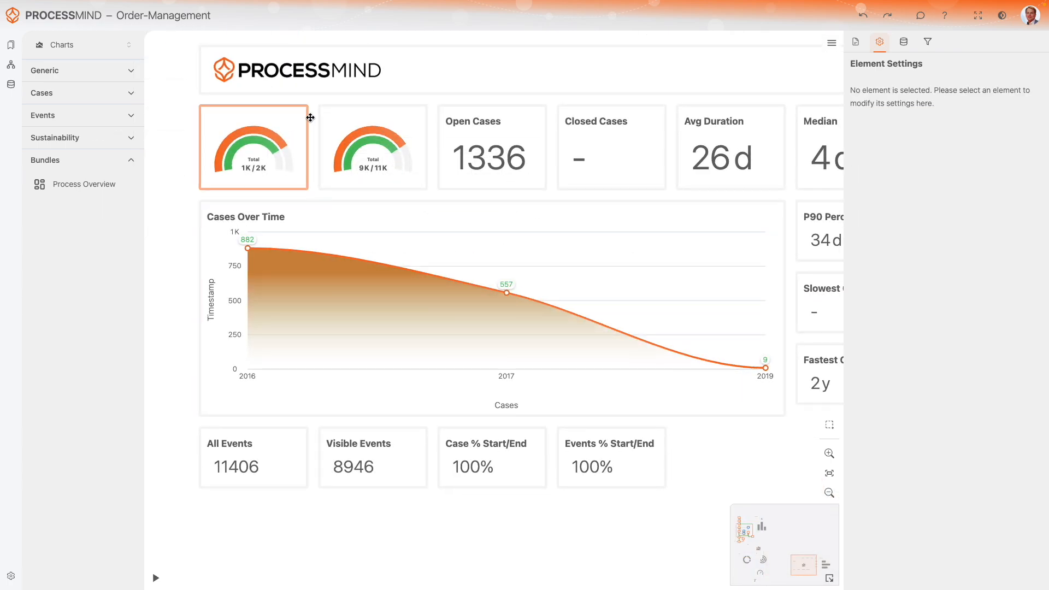
Step: Review the charts of the Process Overview bundle and open the chart settings of its Cases Over Time area chart
scroll(310, 121, "down", 1)
scroll(310, 121, "down", 3)
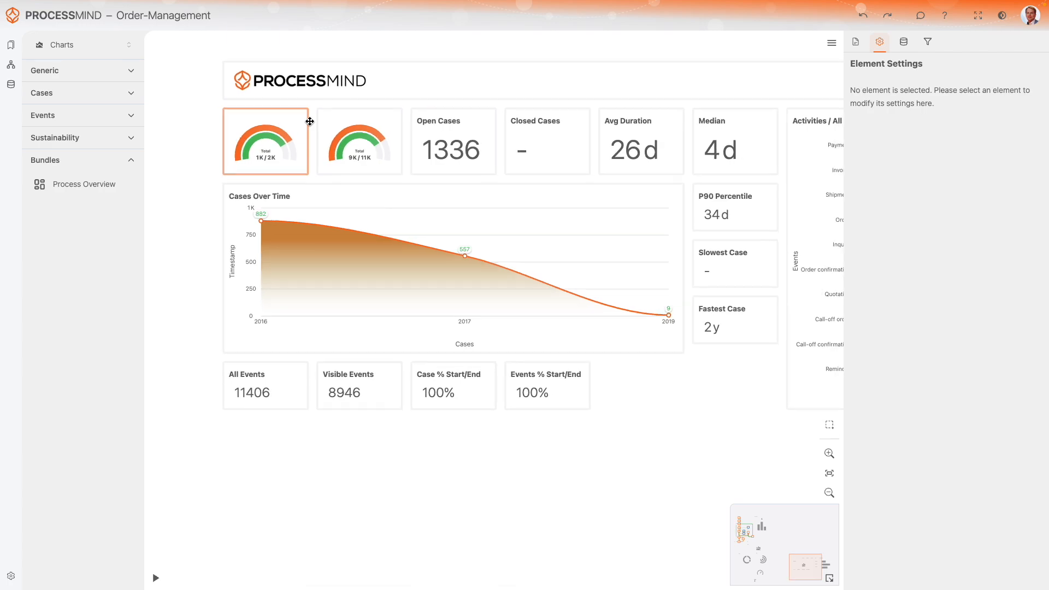
scroll(310, 121, "down", 2)
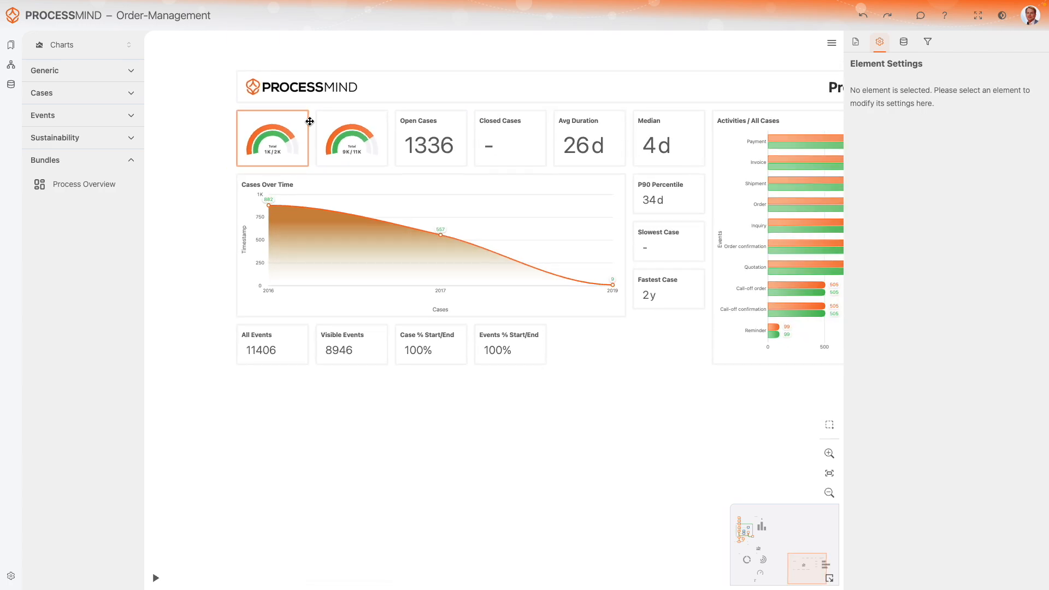
scroll(309, 122, "down", 1)
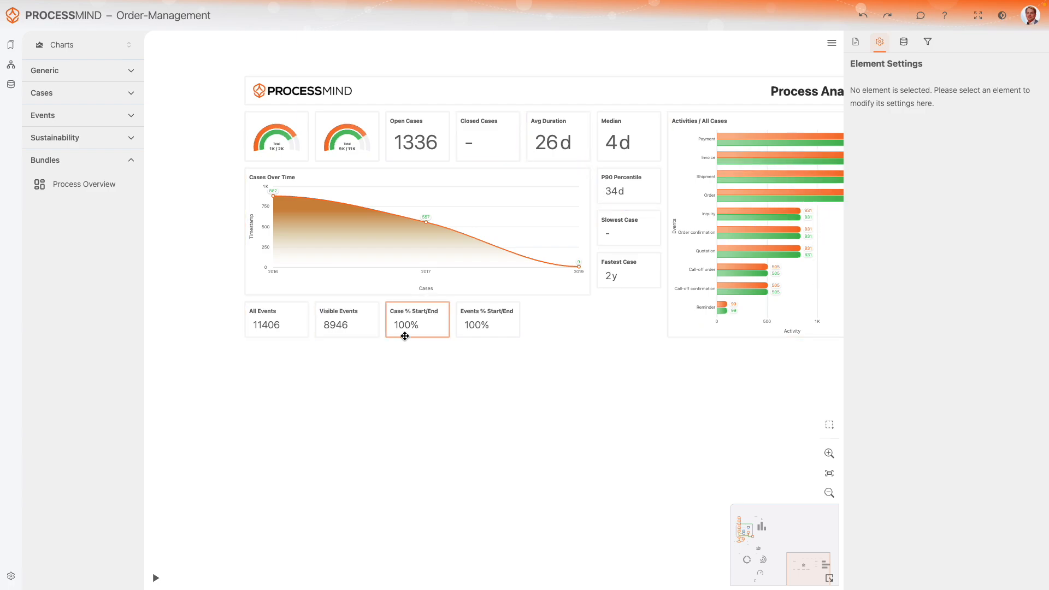
left_click(267, 169)
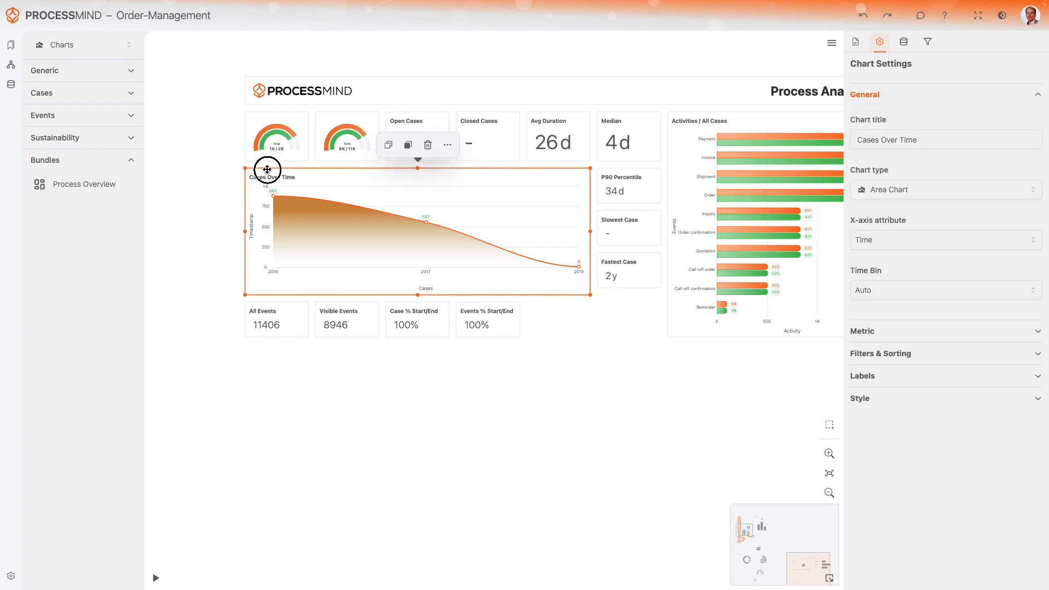